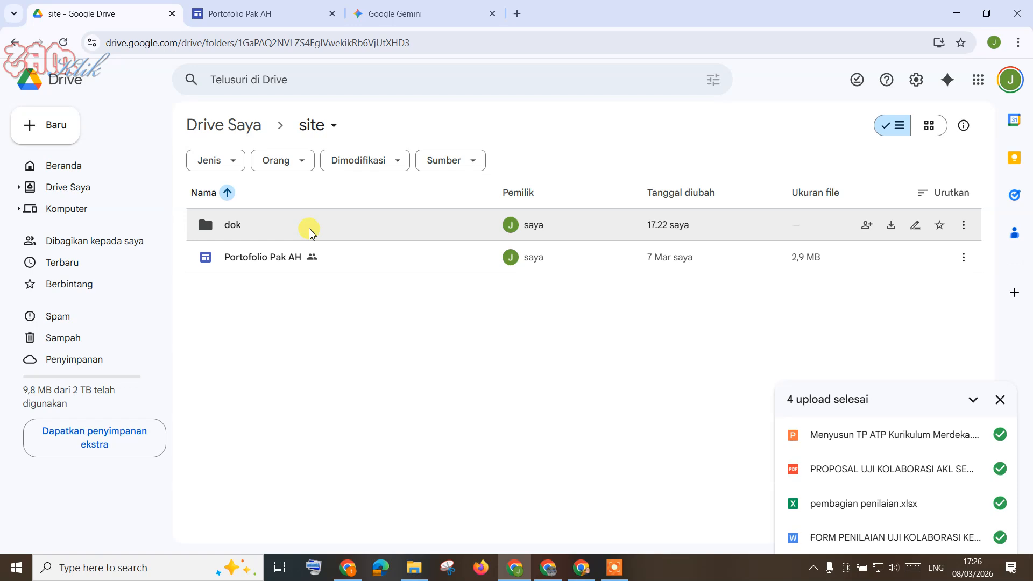
Step: Open the dok folder inside the site folder
double_click(310, 233)
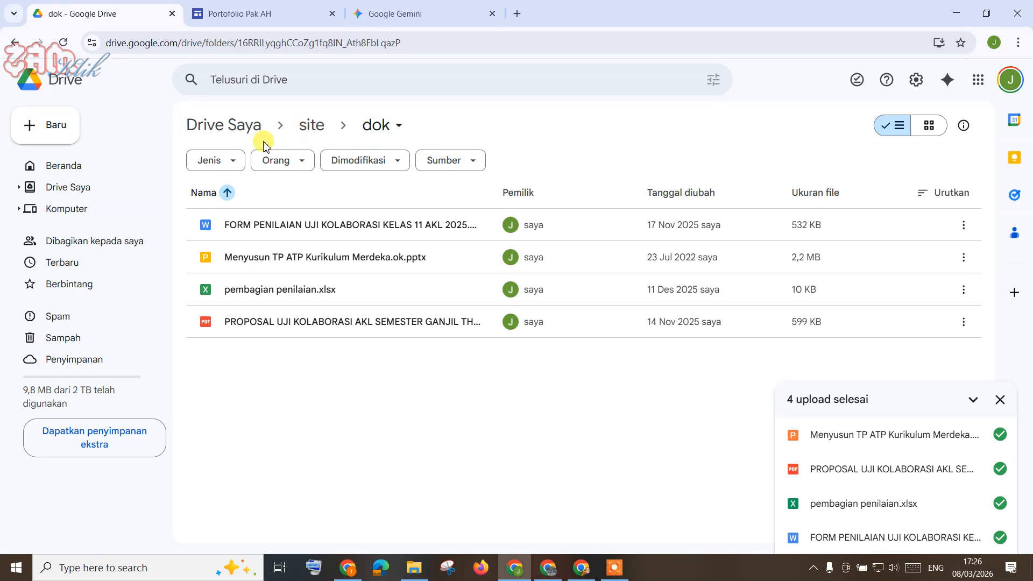
Step: Switch to the Portofolio Pak AH site in Google Sites and add a divider below the embedded Instagram and TikTok posts
click(240, 15)
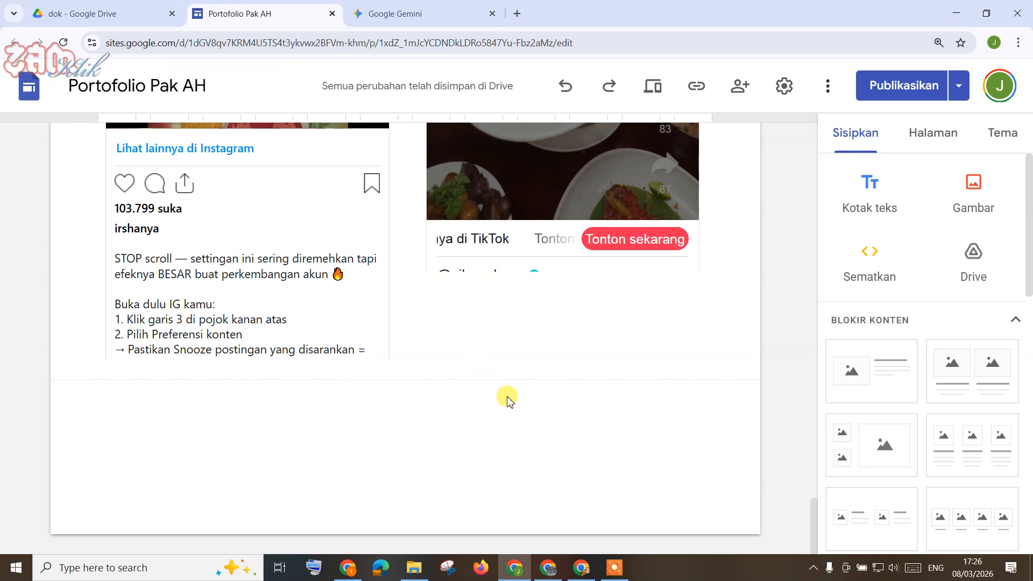
click(510, 293)
scroll(519, 330, up, 5)
scroll(521, 333, down, 6)
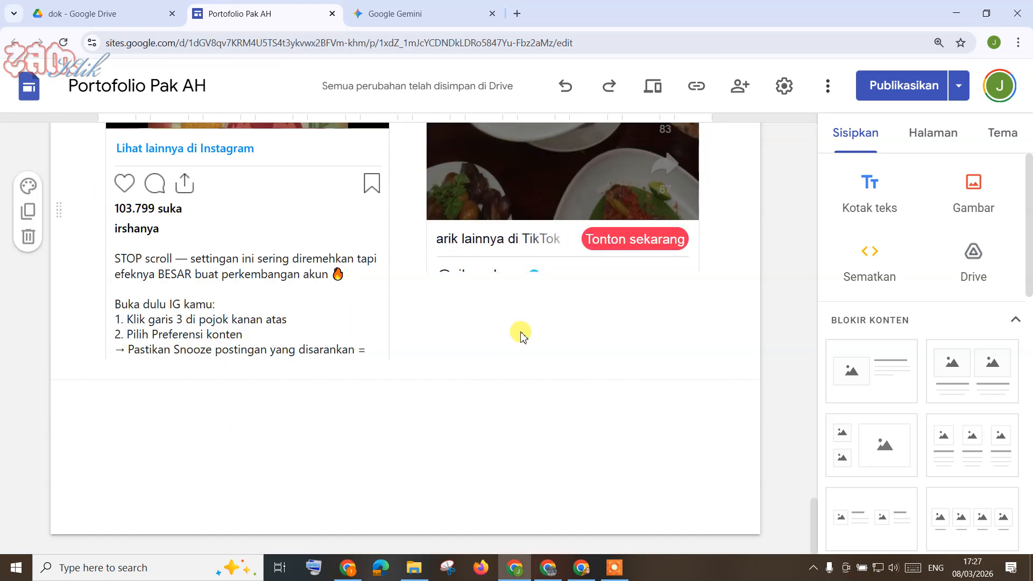
scroll(909, 318, down, 2)
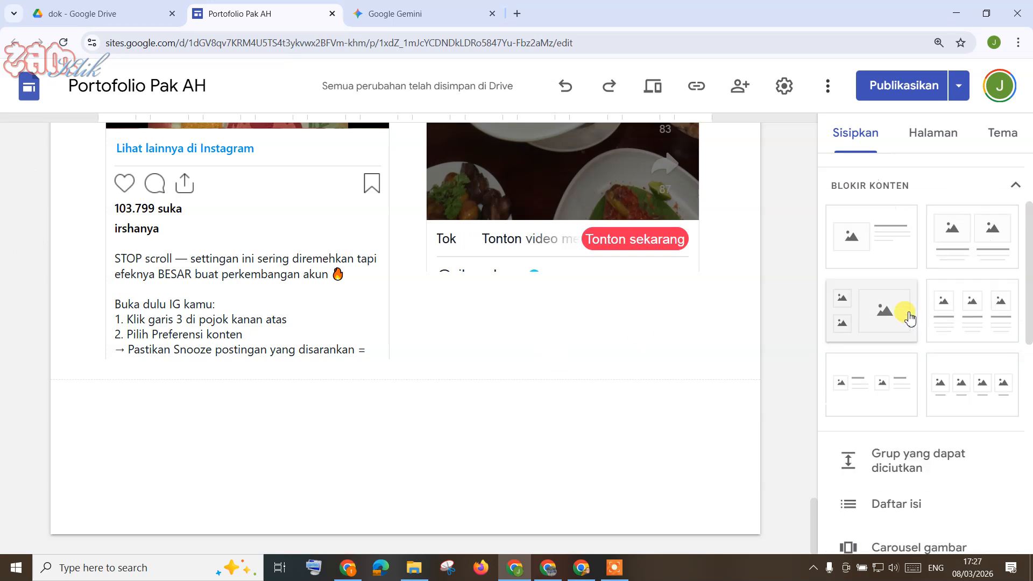
scroll(909, 317, down, 4)
click(907, 434)
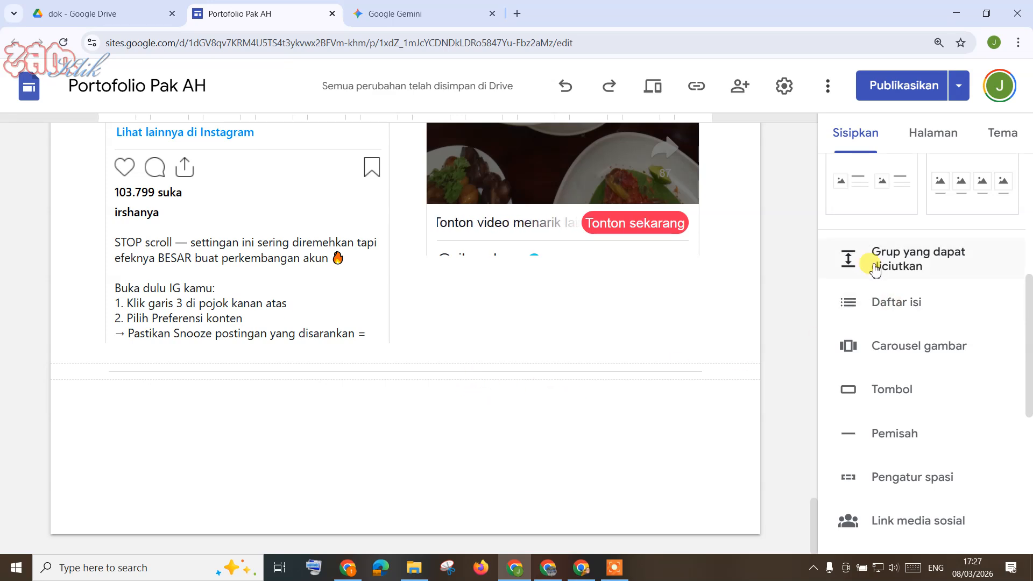
Step: Add a text box below the new divider and enter "Dokumen penting" in it
scroll(904, 318, up, 6)
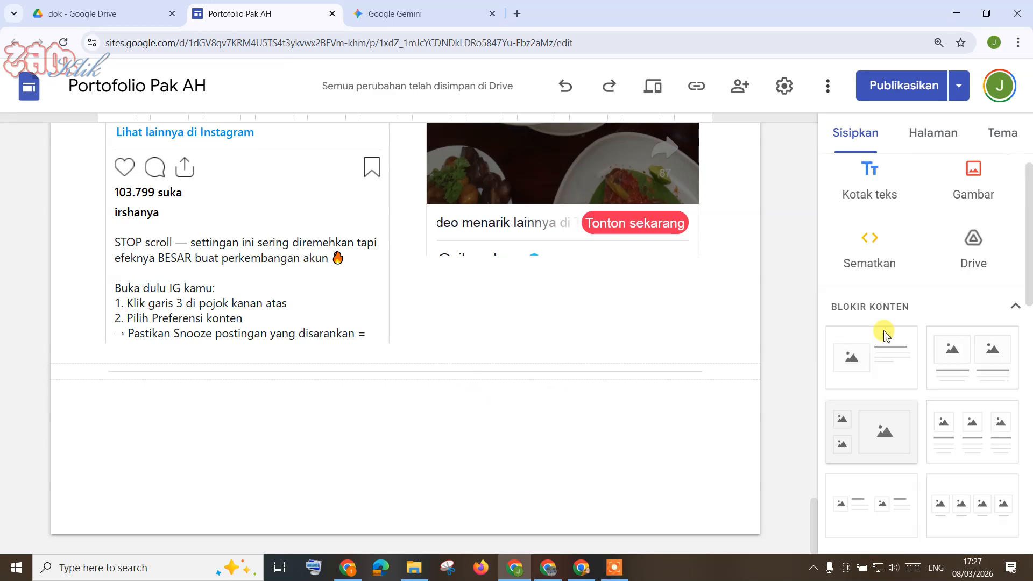
click(866, 192)
click(349, 339)
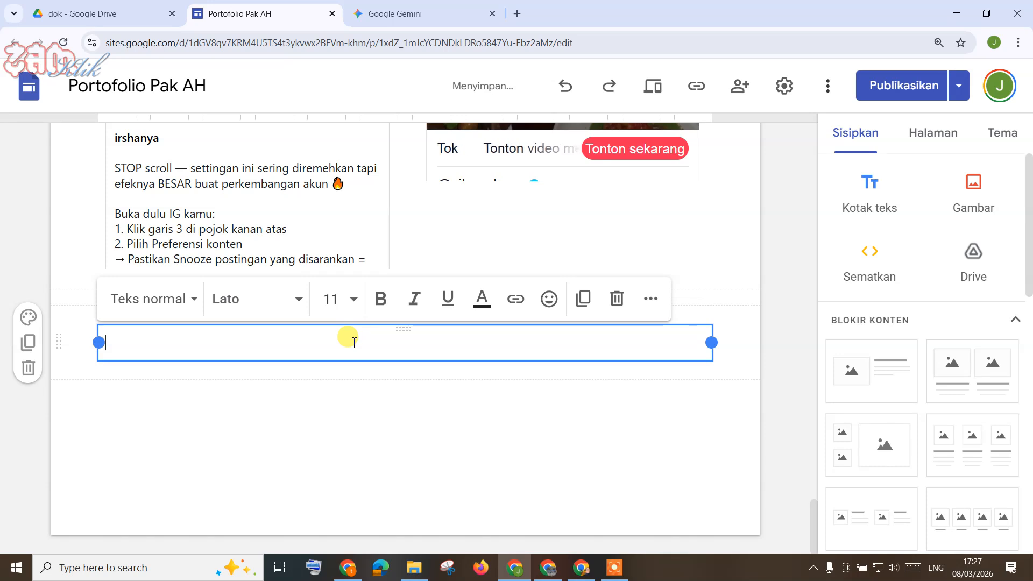
text(d)
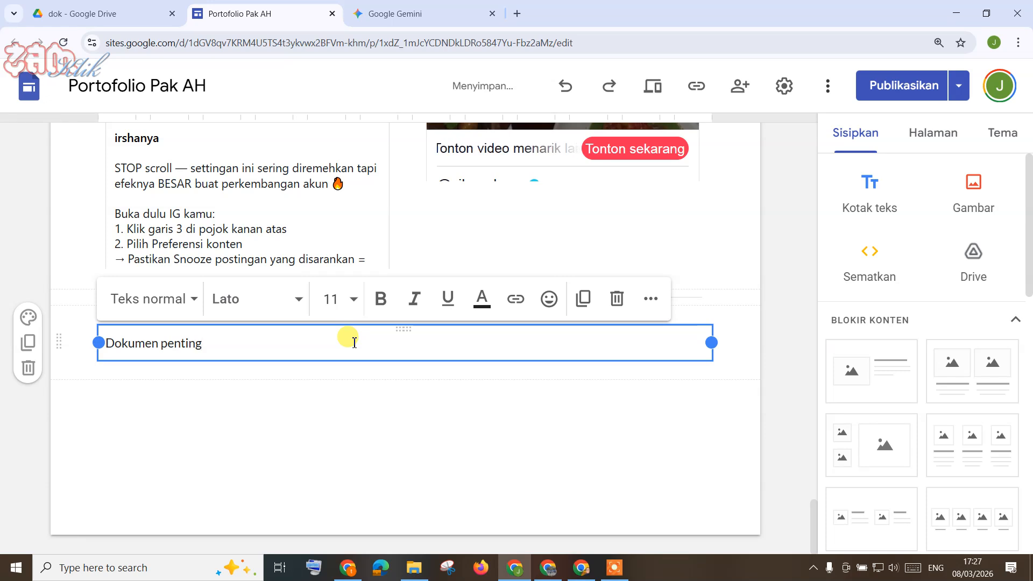
Step: Format the "Dokumen penting" text with the Judul style, make it bold and centre it
click(177, 312)
click(158, 387)
click(257, 344)
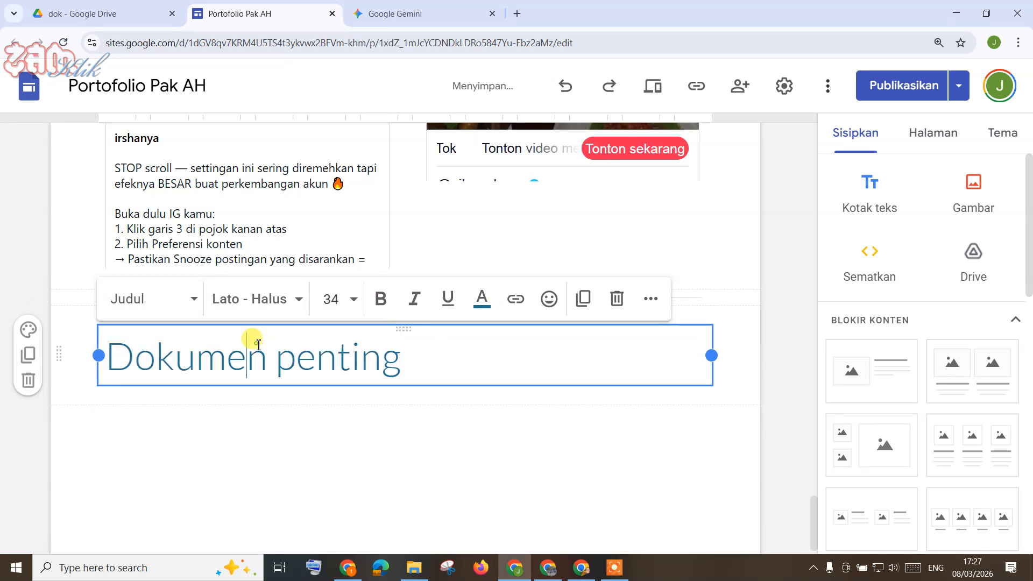
triple_click(257, 344)
click(379, 299)
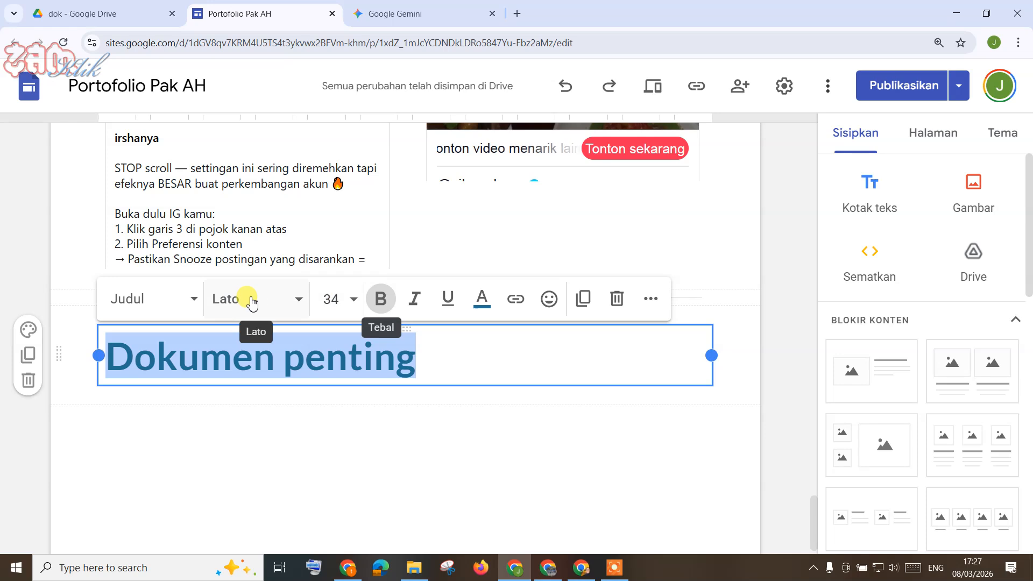
click(652, 298)
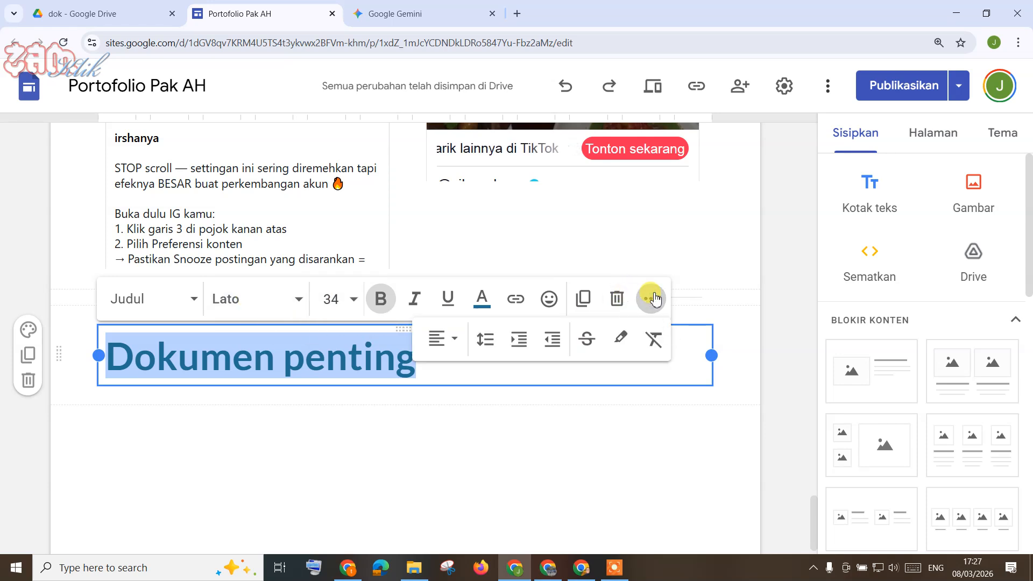
click(454, 339)
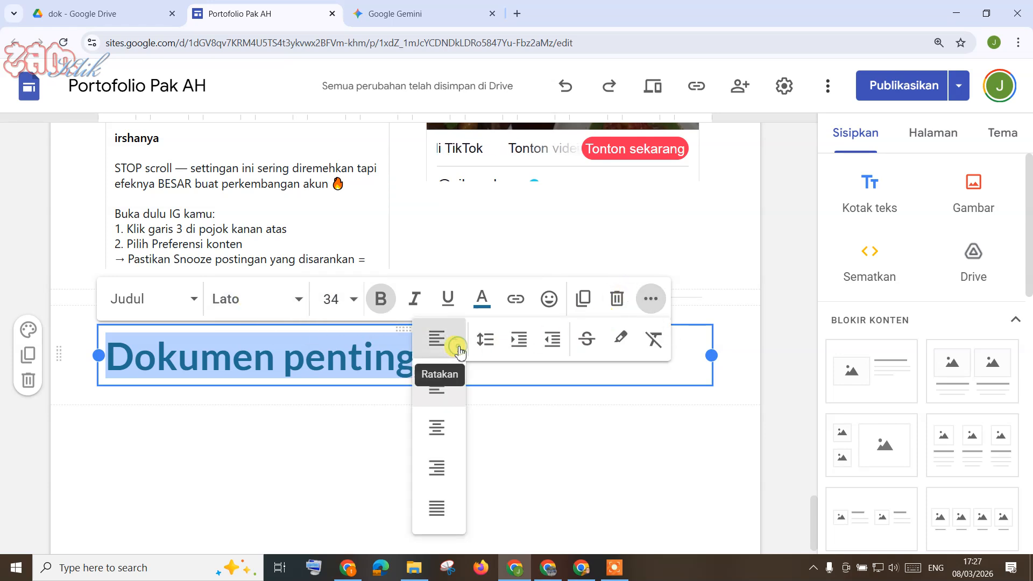
click(435, 422)
click(556, 405)
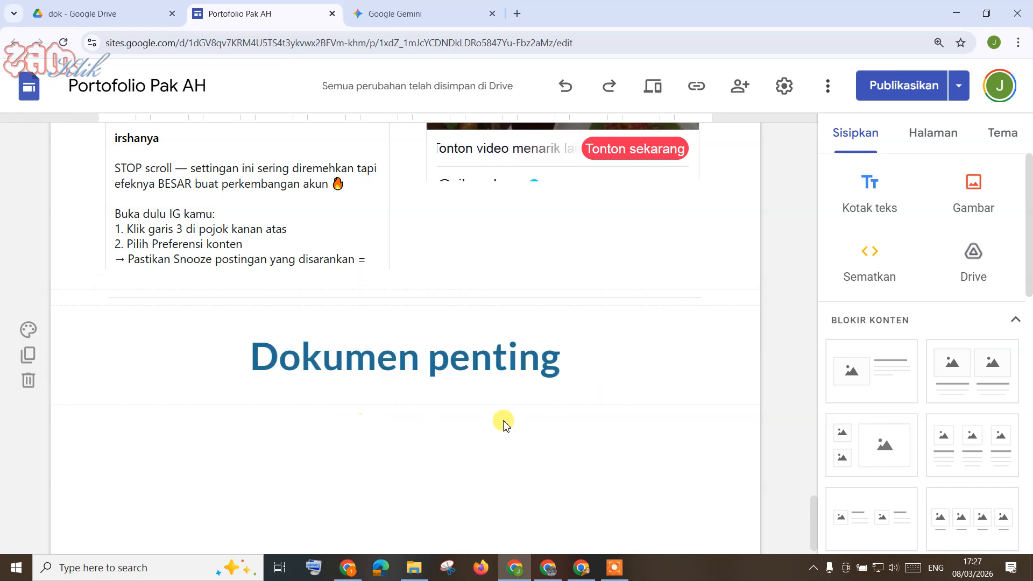
Step: Insert the four-column image-and-caption content block below the heading and caption its columns Doc, Xls, ppt and pdf
scroll(925, 425, down, 1)
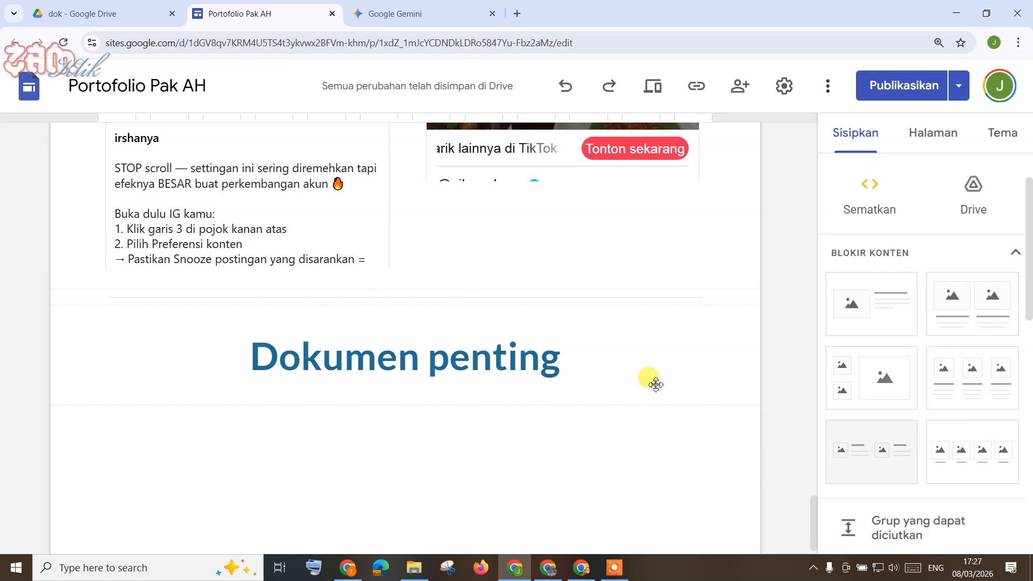
click(957, 449)
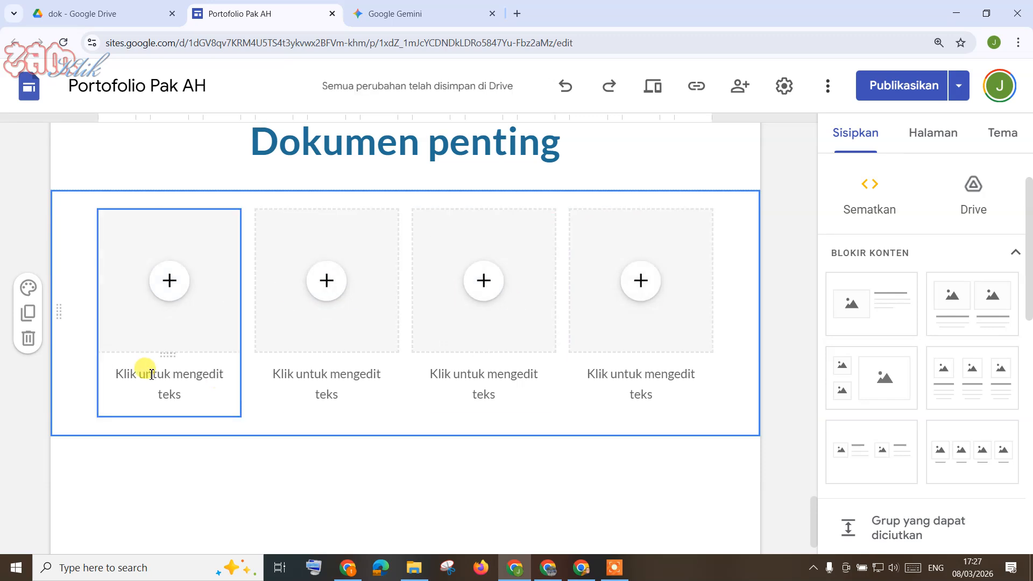
click(200, 374)
text(Doc)
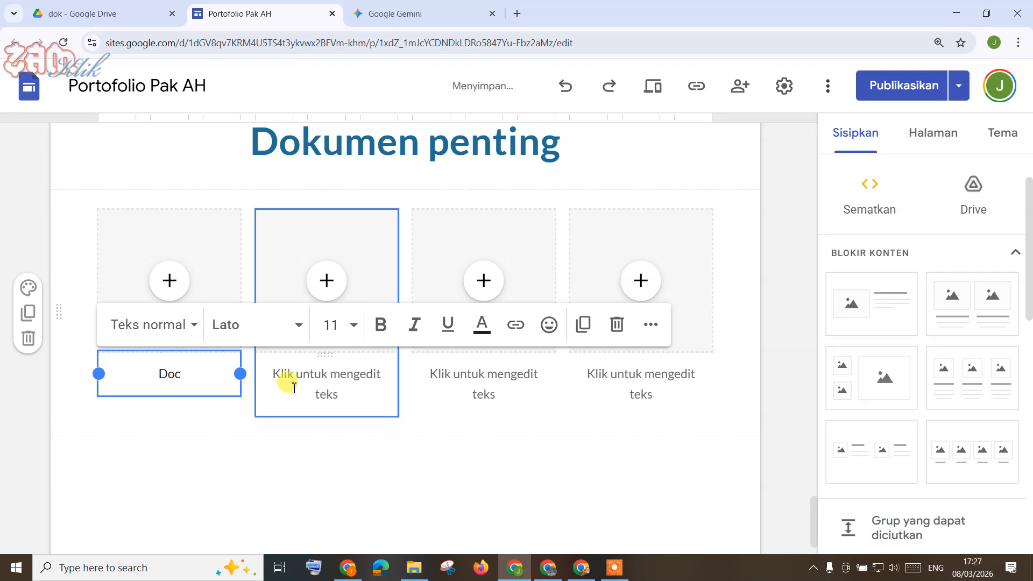
click(361, 383)
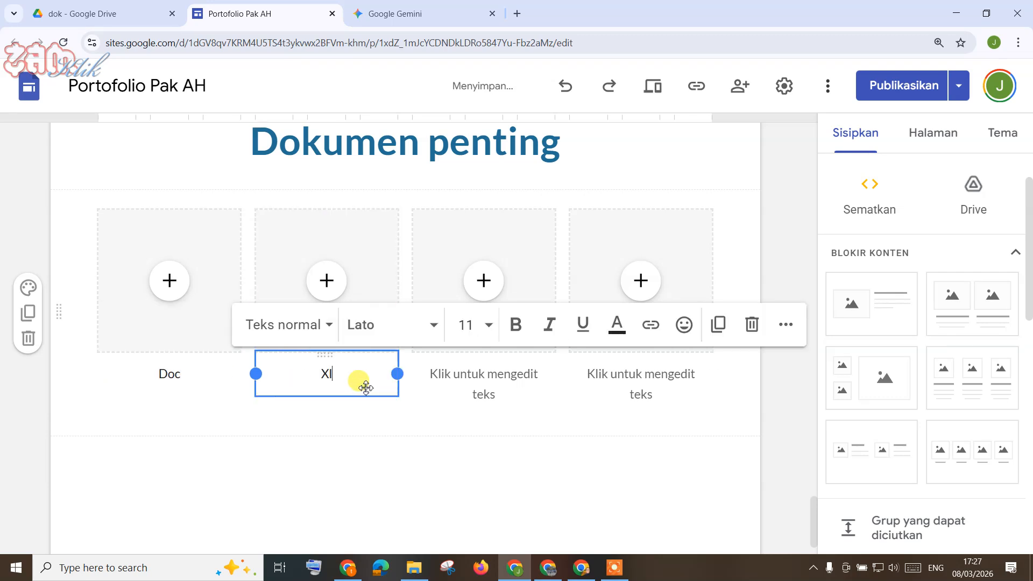
click(484, 371)
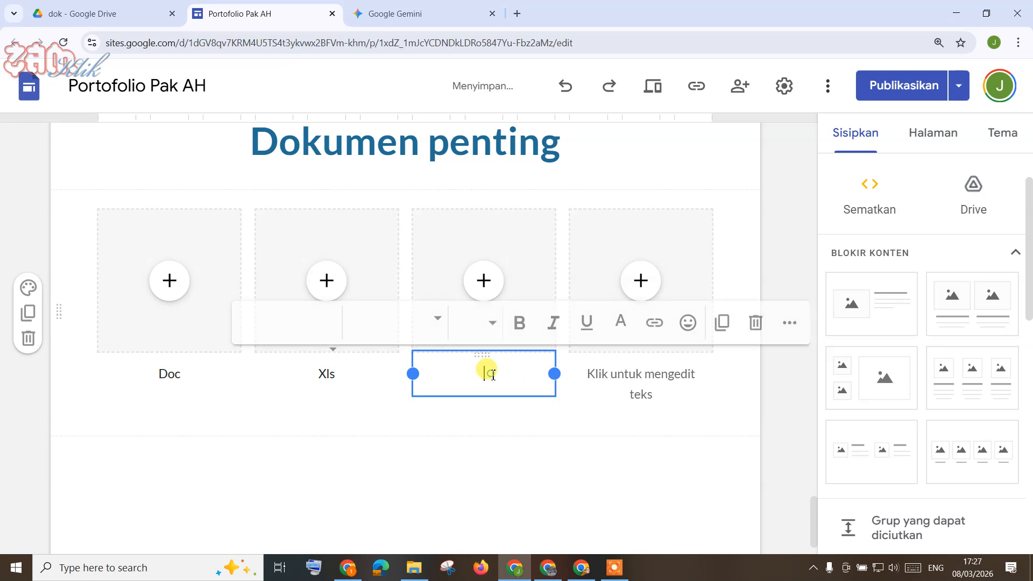
text(ppt)
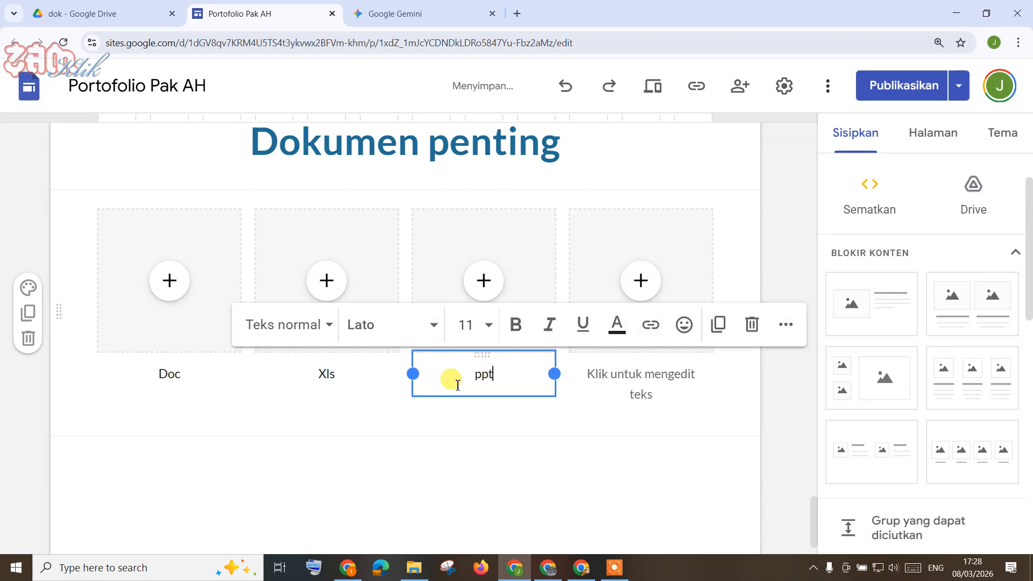
click(619, 379)
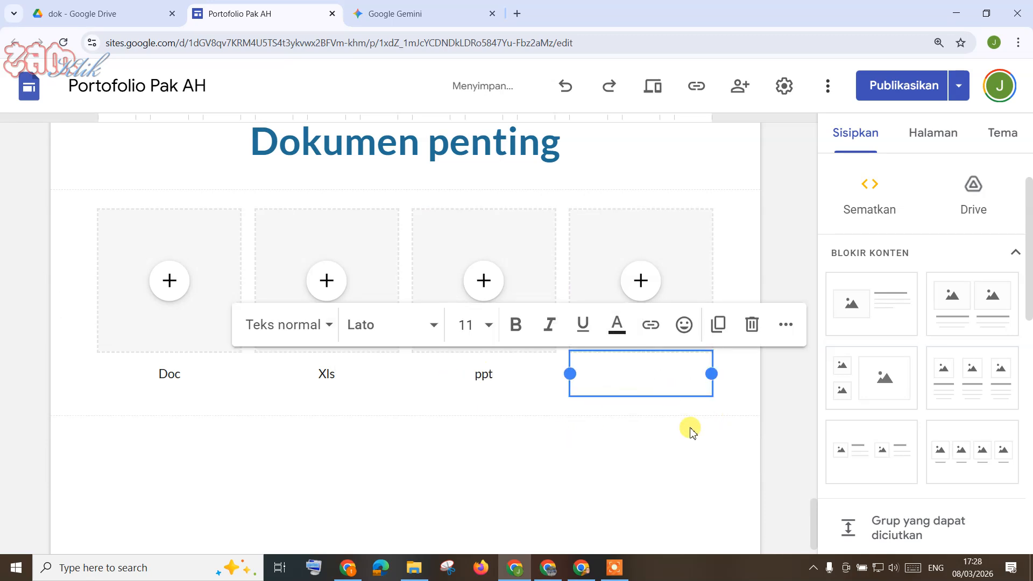
text(pdf)
click(389, 464)
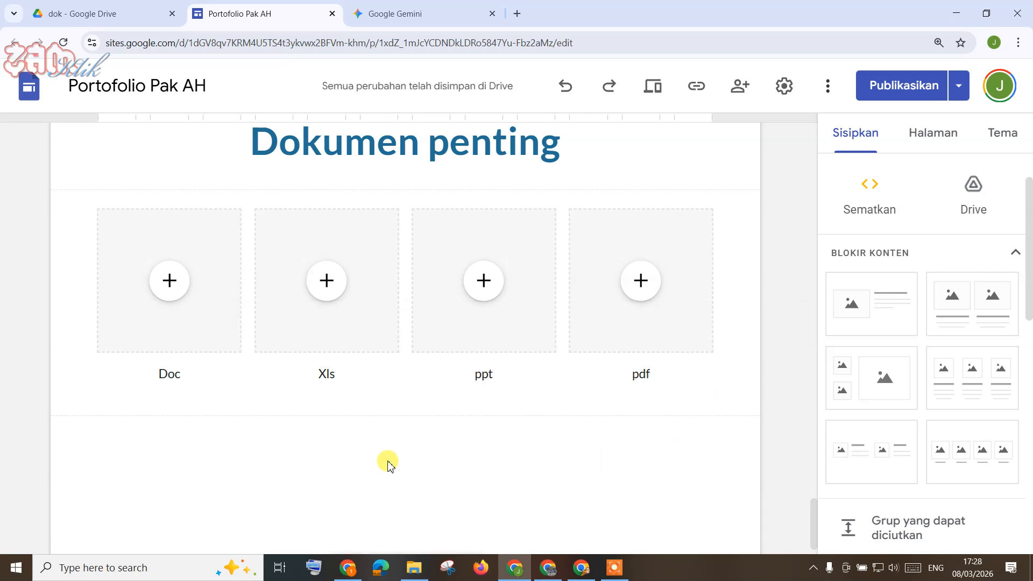
Step: Insert the Word file FORM PENILAIAN UJI KOLABORASI from the Drive folder site > dok into the placeholder above the Doc caption
click(170, 298)
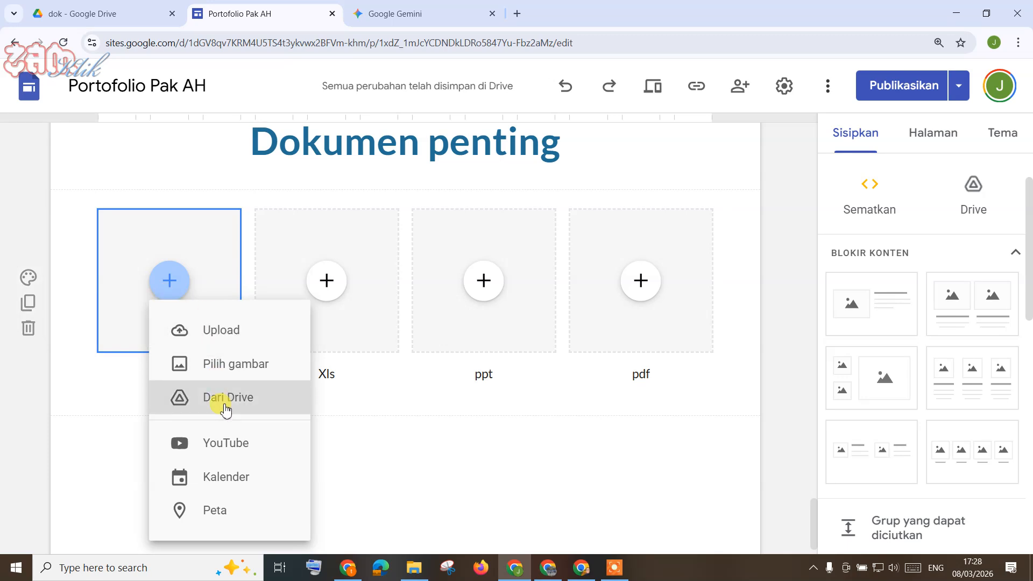
click(471, 453)
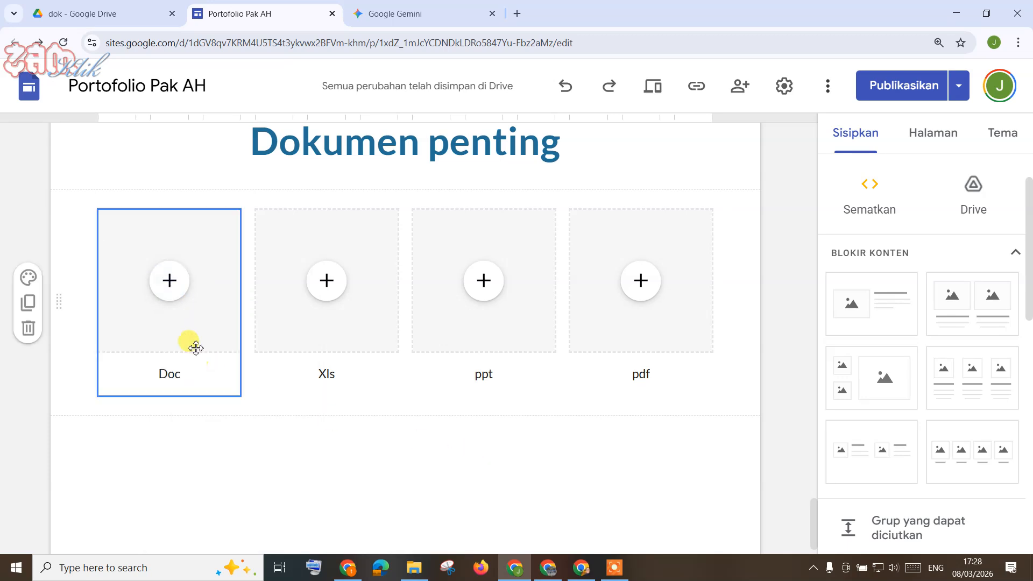
click(169, 281)
click(236, 394)
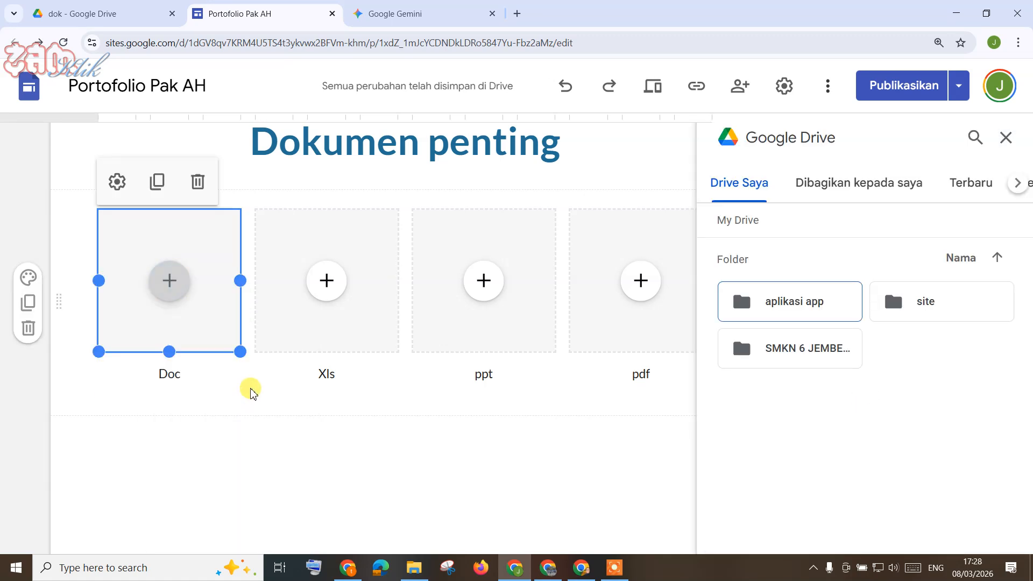
double_click(940, 303)
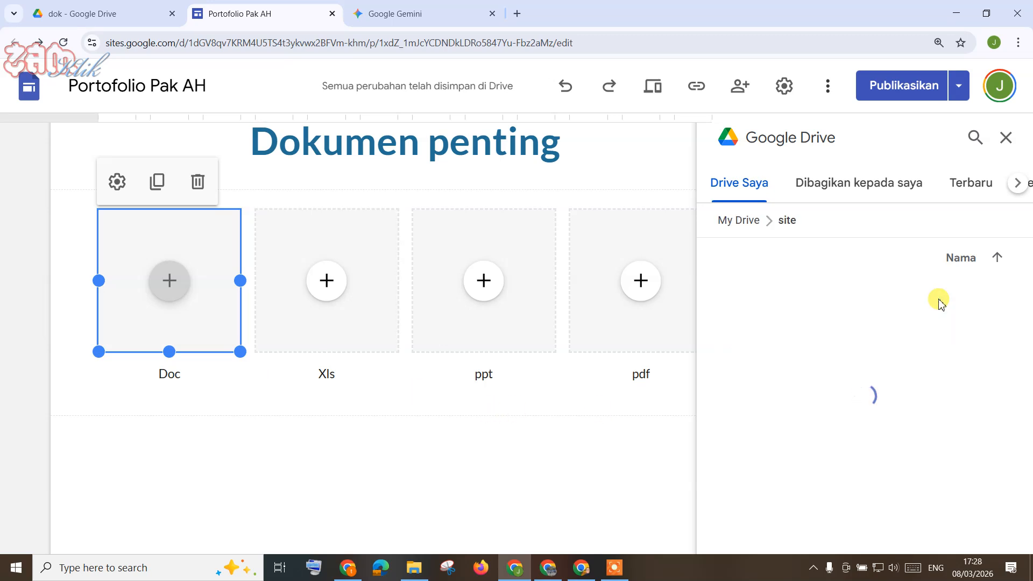
double_click(780, 310)
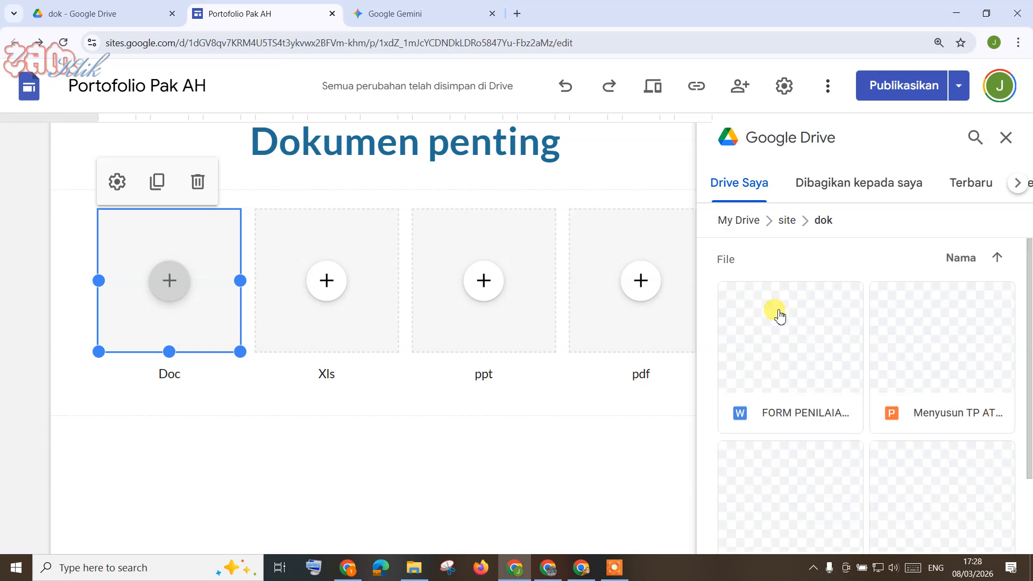
drag(775, 357, 811, 339)
click(812, 339)
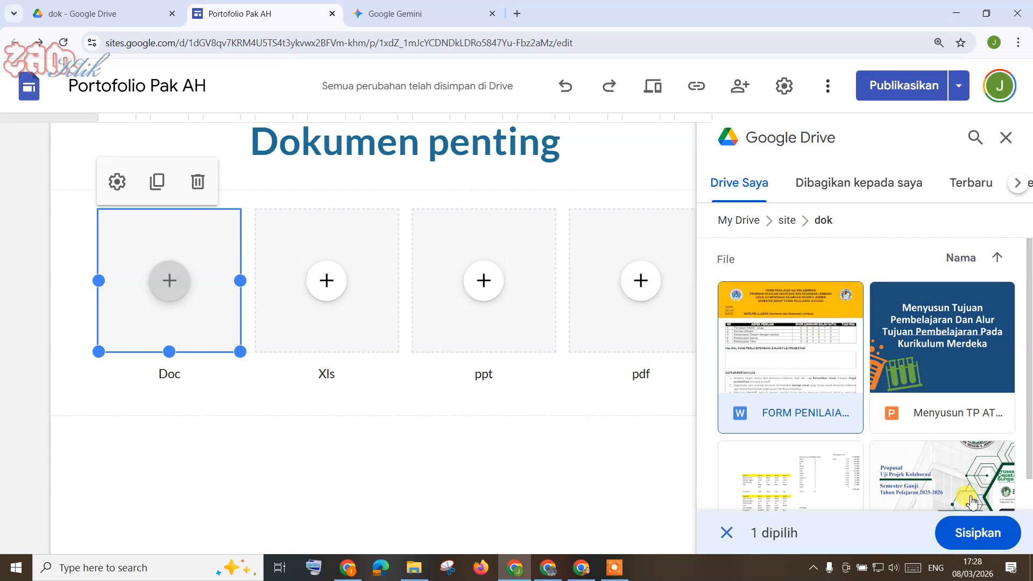
click(980, 532)
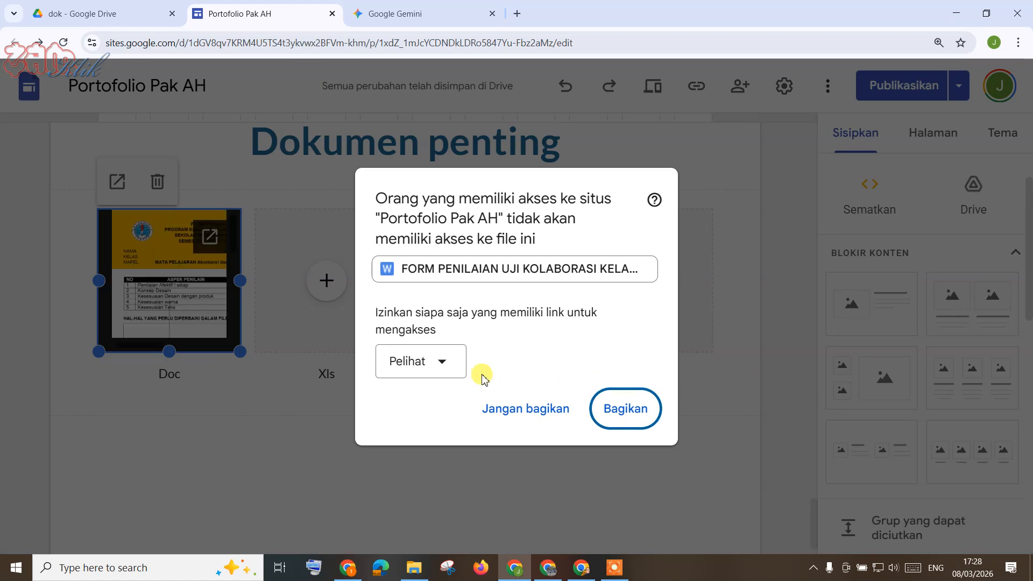
Step: Share the inserted Word file with anyone who has the link, using the Pelihat role
click(441, 364)
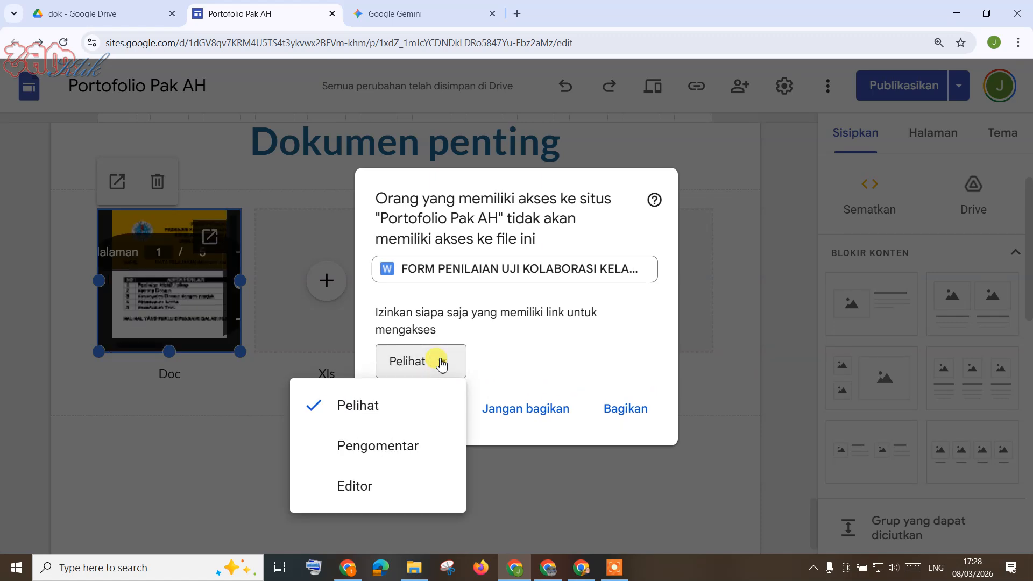
click(391, 409)
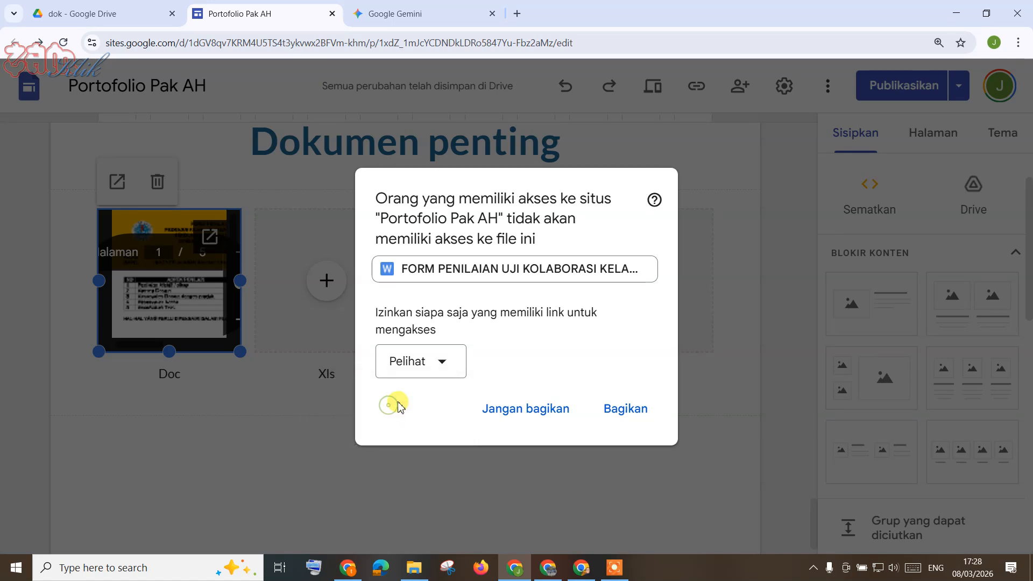
click(631, 413)
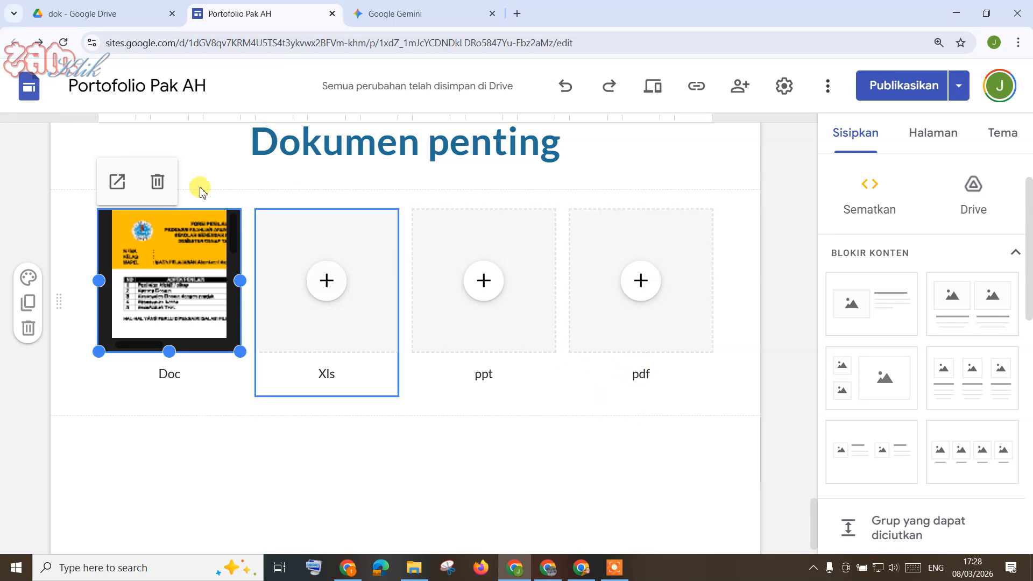
Step: Switch to Google Drive and share the dok folder with anyone who has the link, using the Pelihat role
click(75, 12)
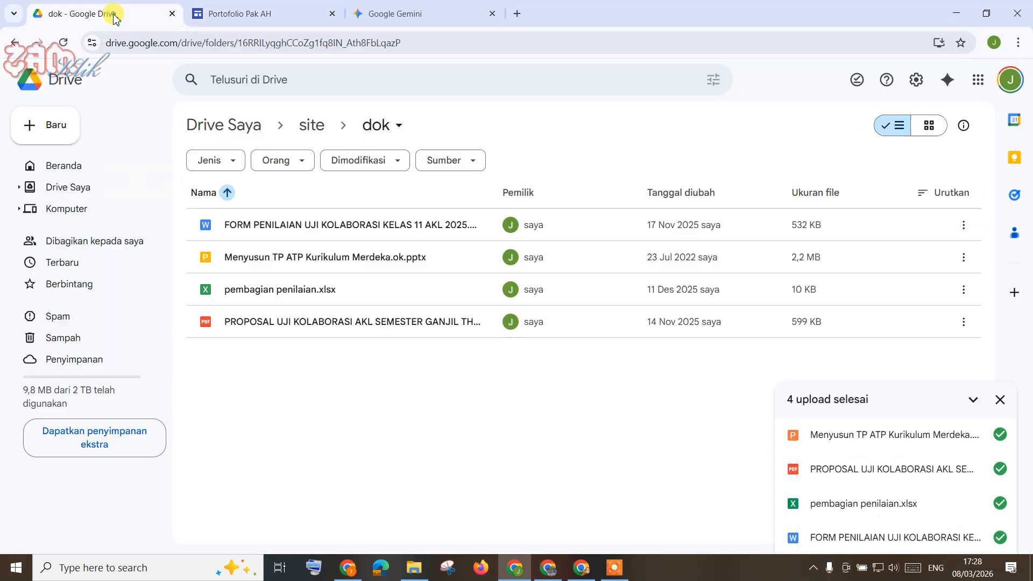
click(397, 129)
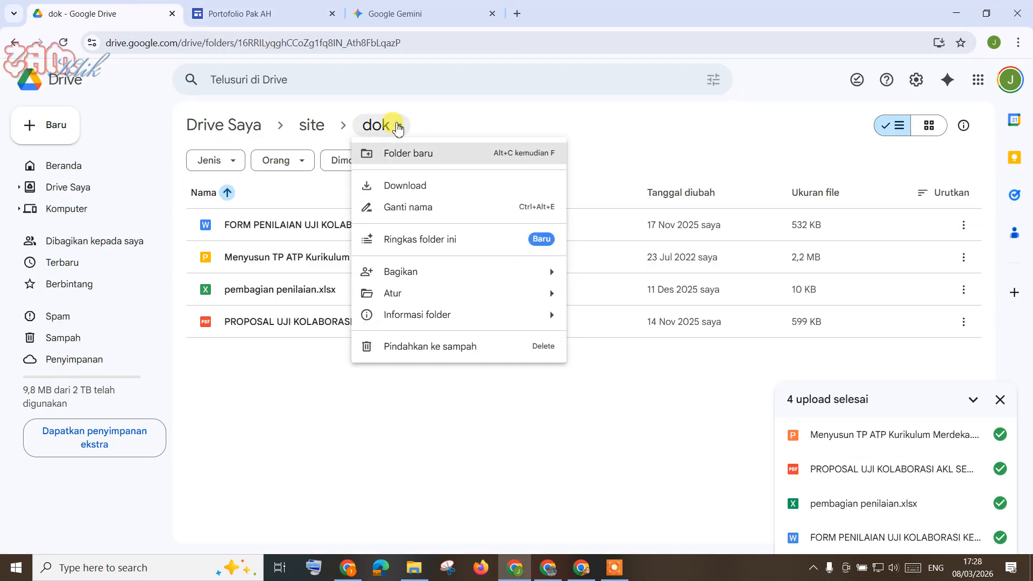
click(436, 277)
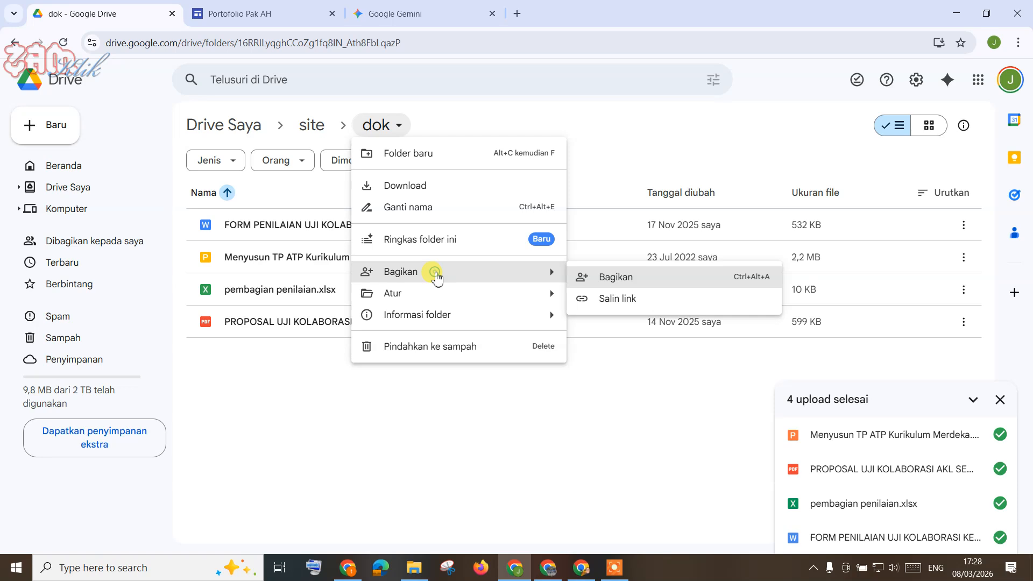
click(610, 278)
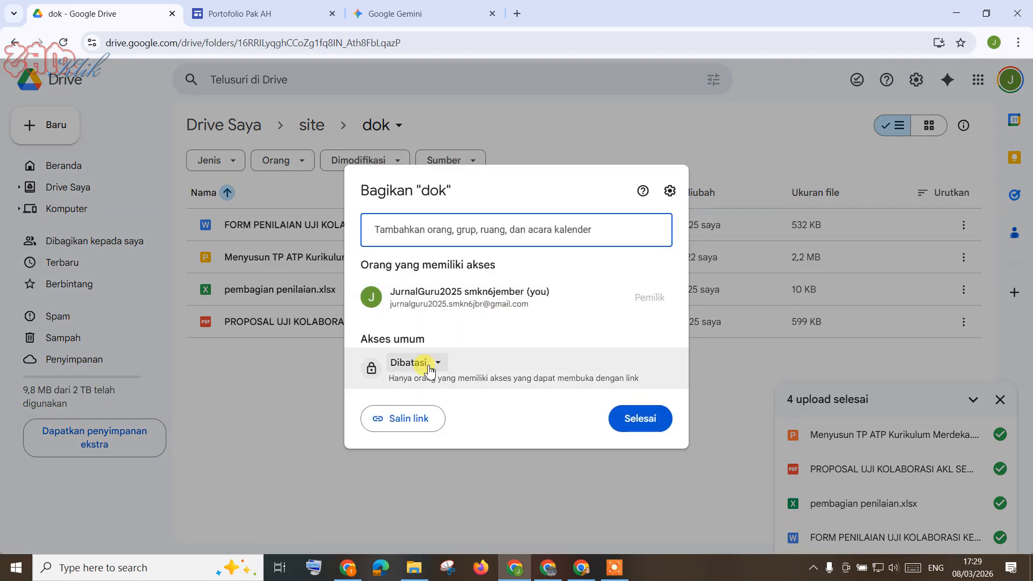
click(429, 367)
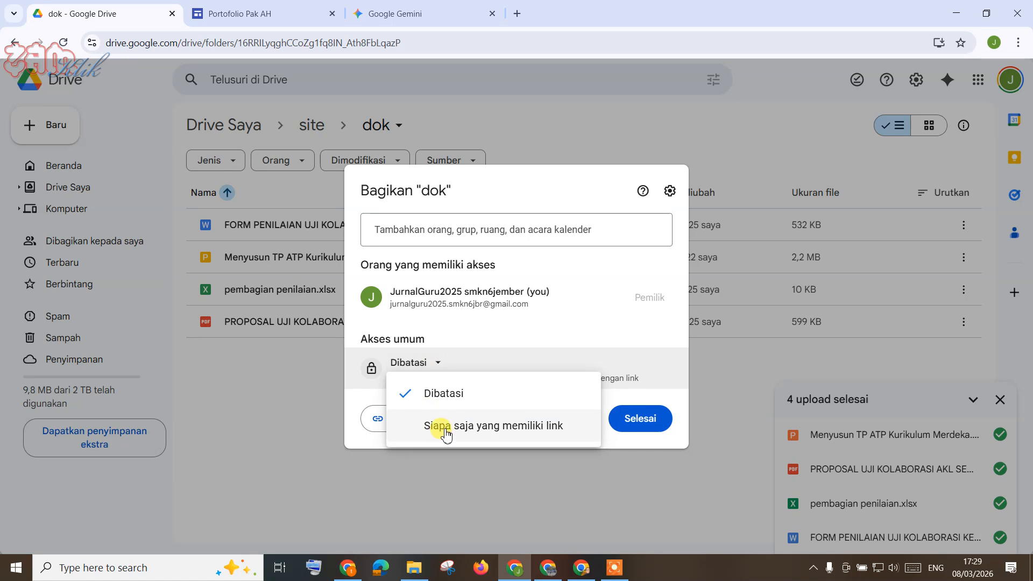
click(444, 430)
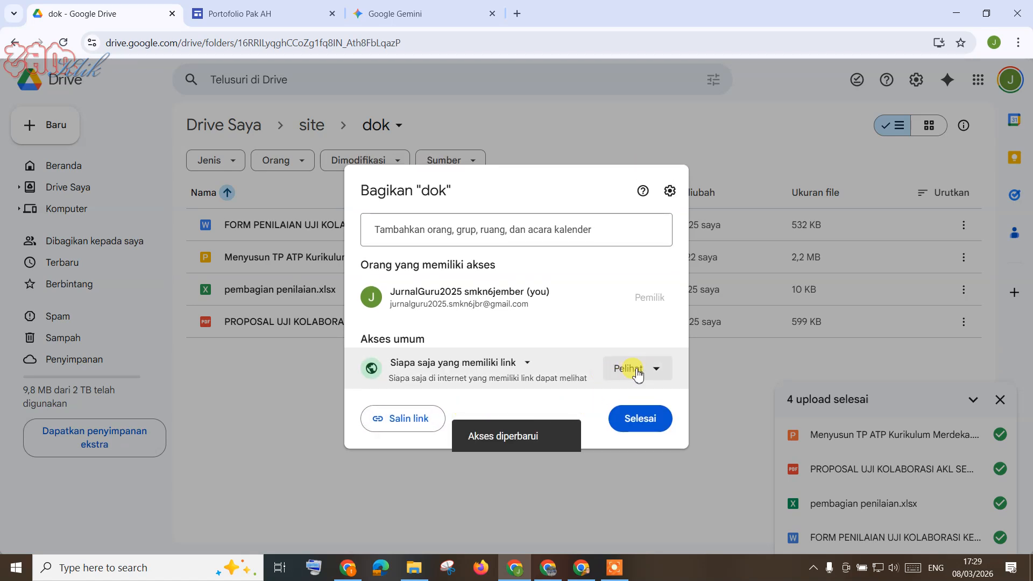
click(655, 371)
click(655, 376)
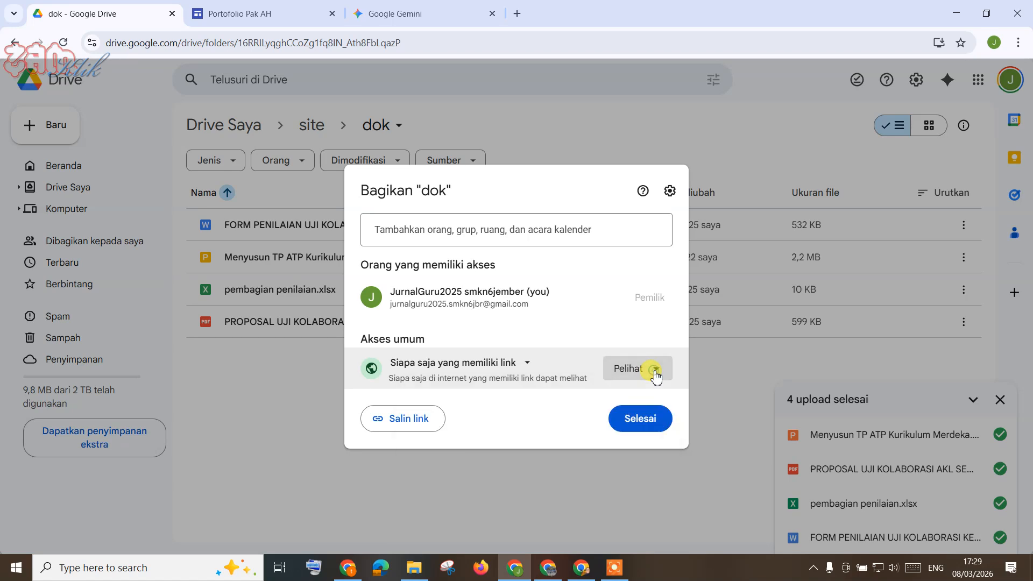
click(648, 422)
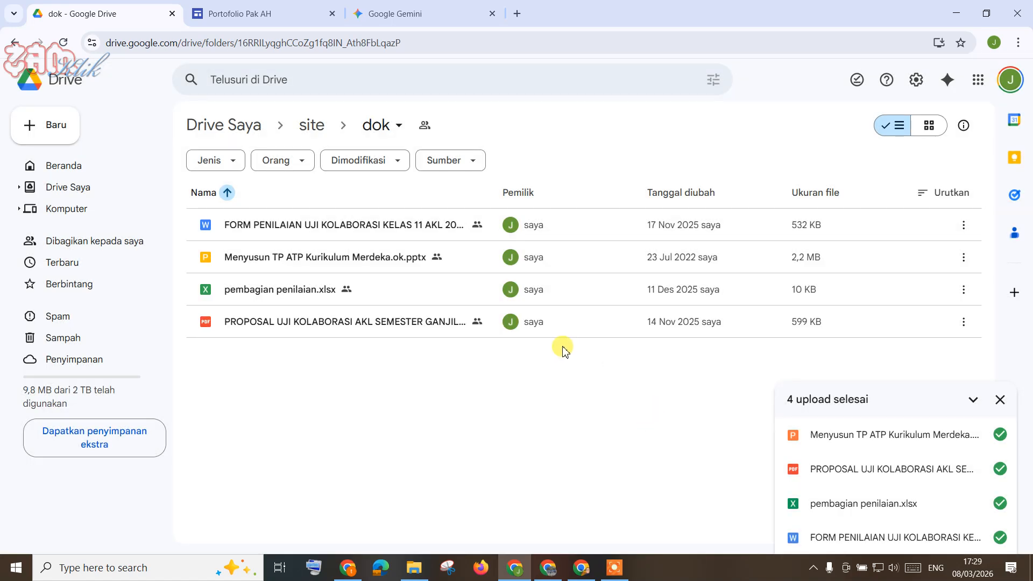
Step: Return to the Google Sites editor and insert pembagian penilaian.xlsx from the Drive folder site > dok into the placeholder above the Xls caption
click(253, 11)
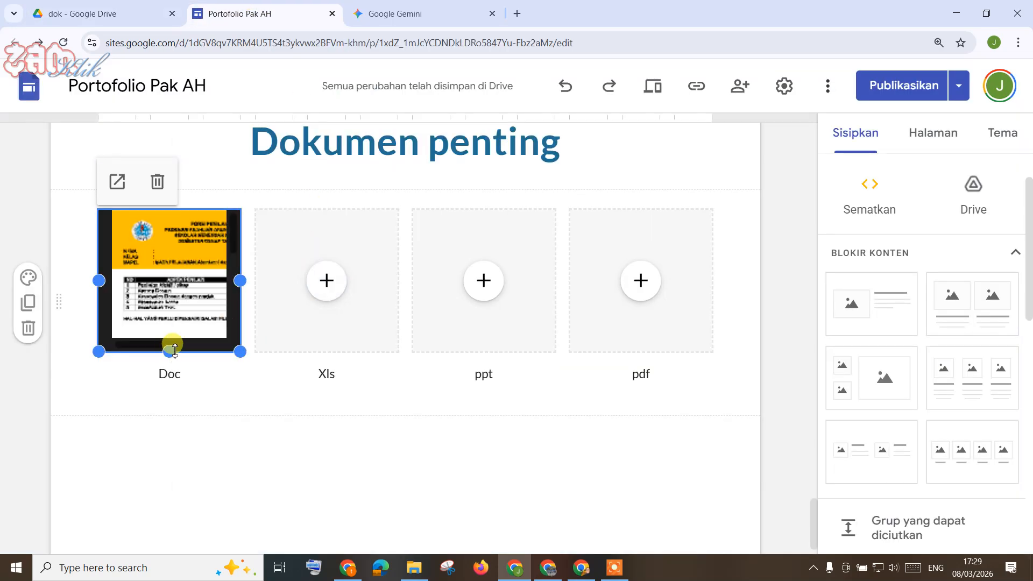
click(325, 281)
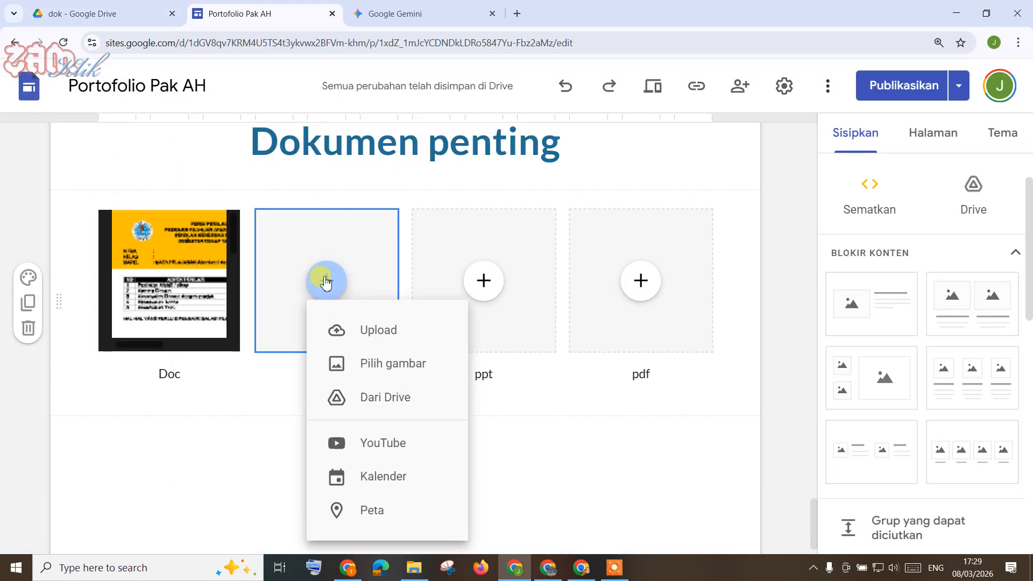
click(381, 401)
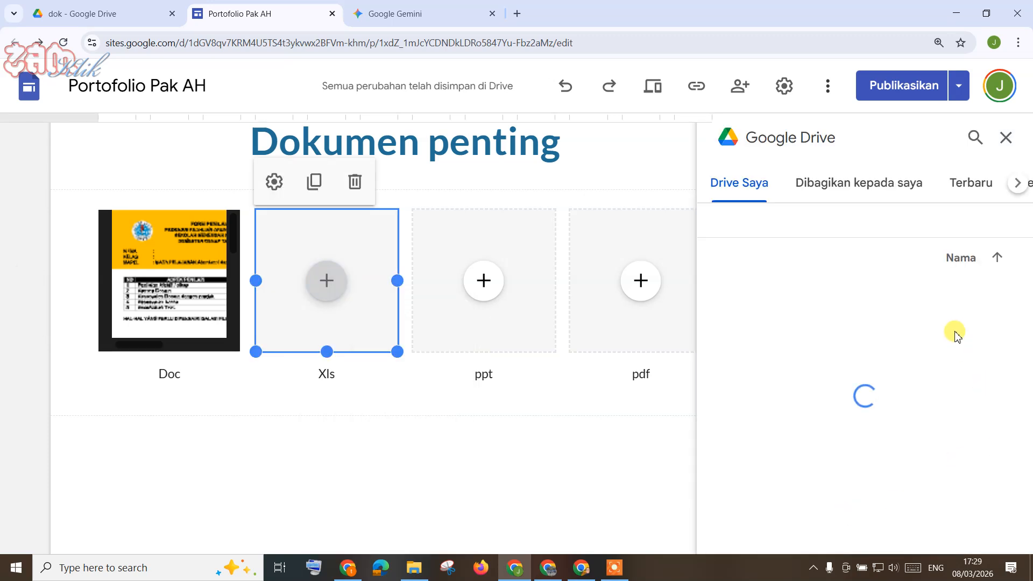
double_click(927, 305)
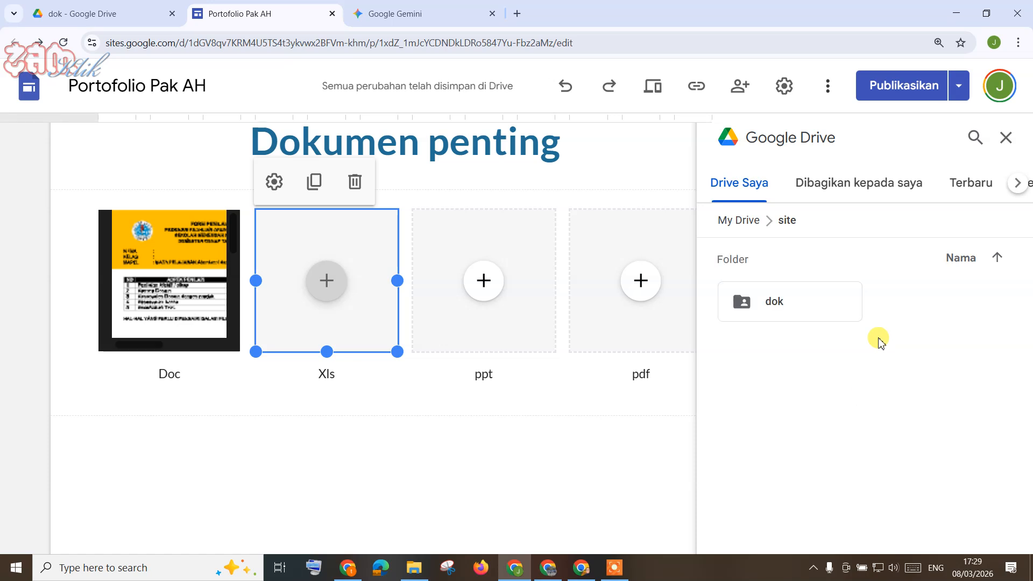
double_click(859, 303)
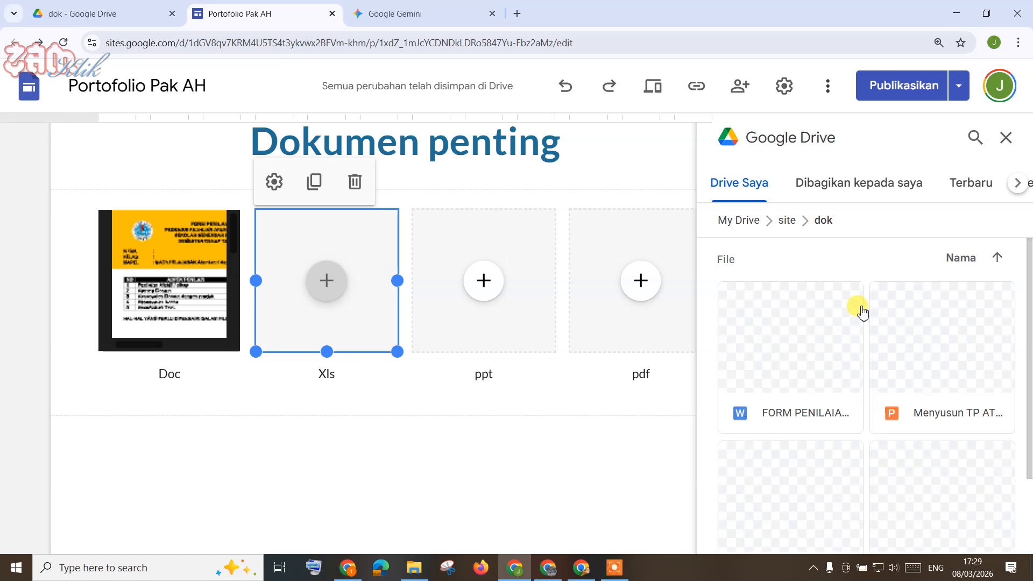
scroll(875, 317, down, 2)
click(754, 390)
click(754, 390)
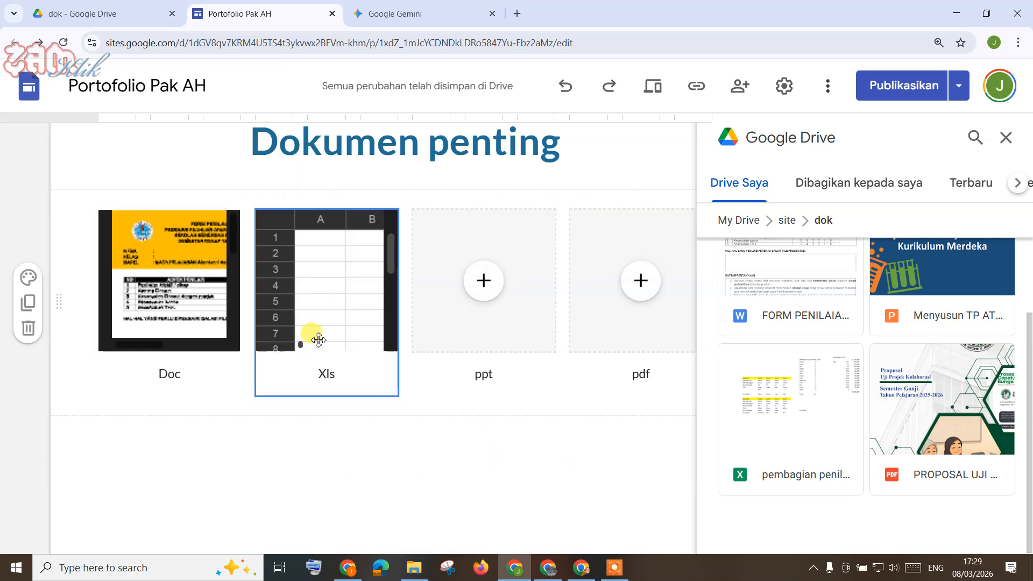
scroll(337, 297, down, 1)
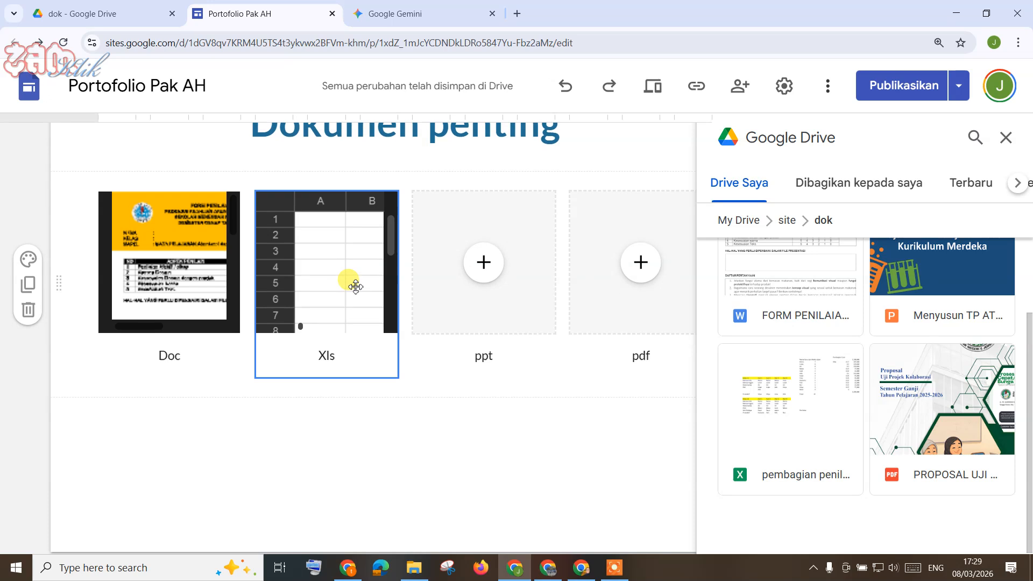
click(392, 228)
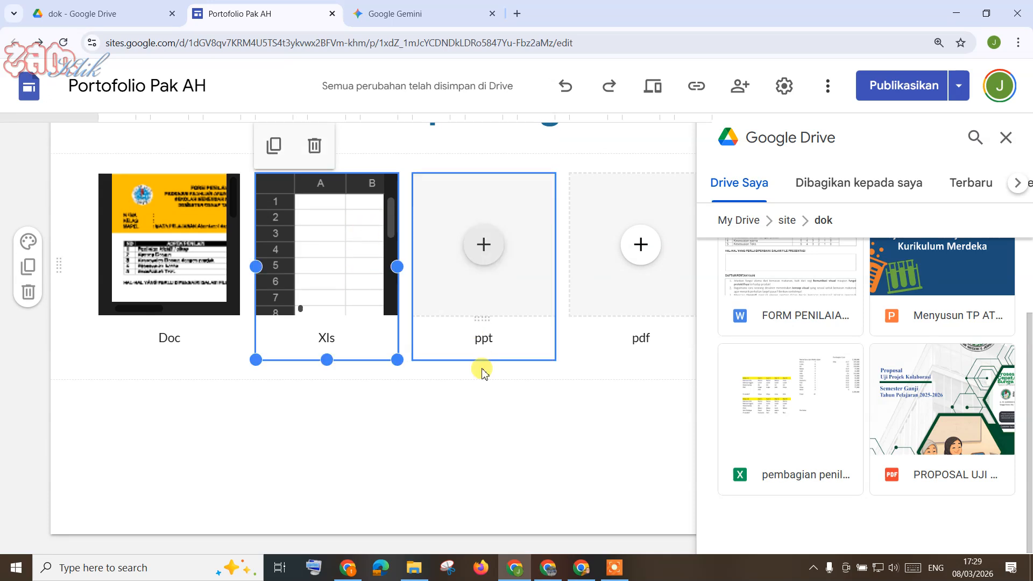
click(479, 409)
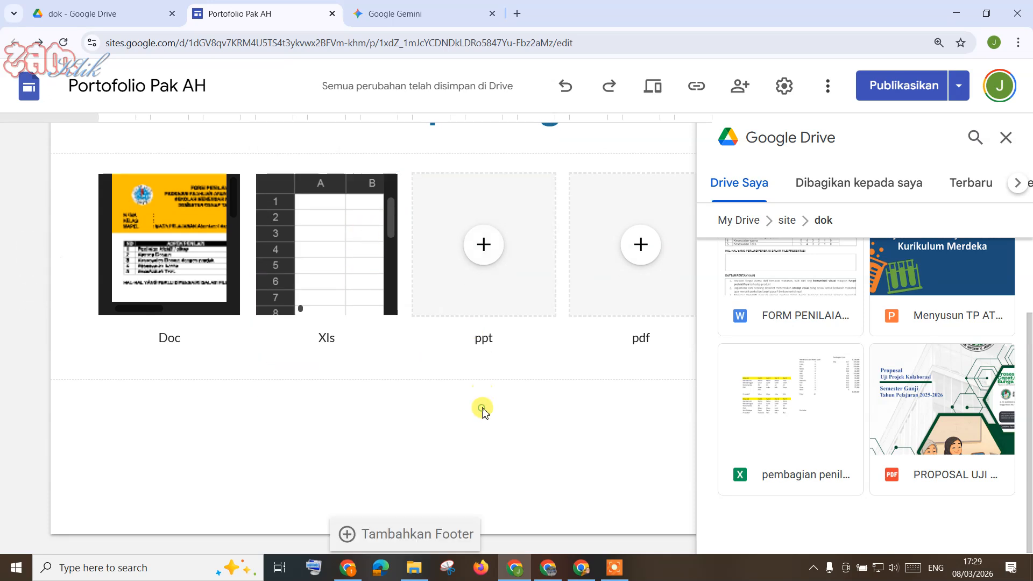
Step: Insert the presentation Menyusun TP ATP Kurikulum Merdeka from the Drive folder site > dok into the placeholder above the ppt caption
click(483, 256)
click(248, 446)
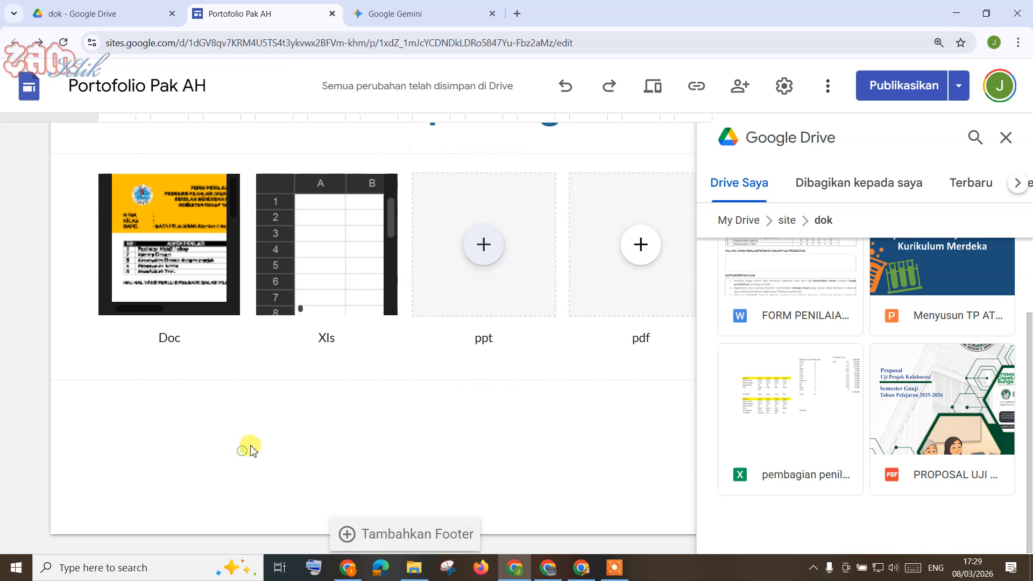
click(485, 257)
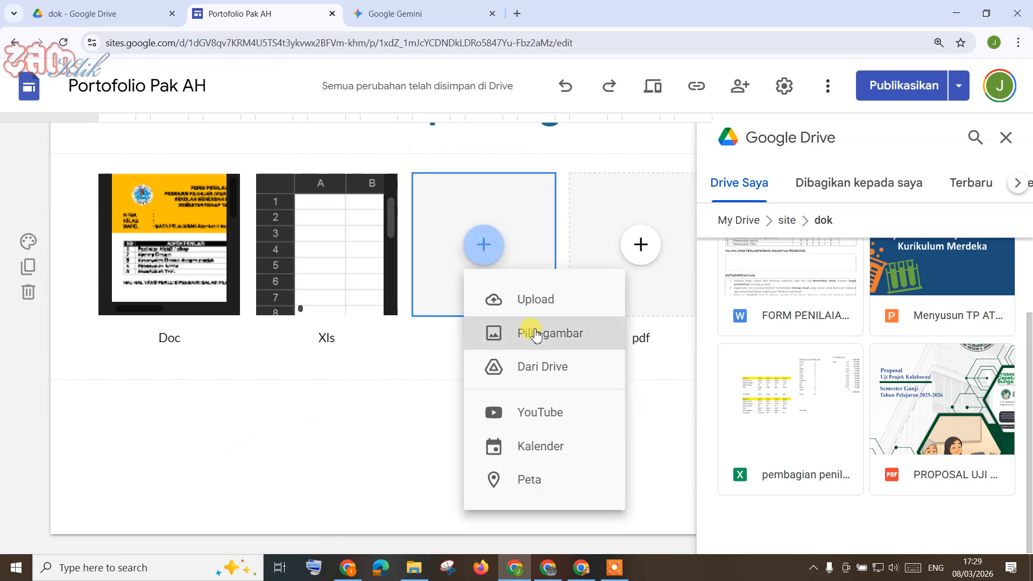
click(546, 364)
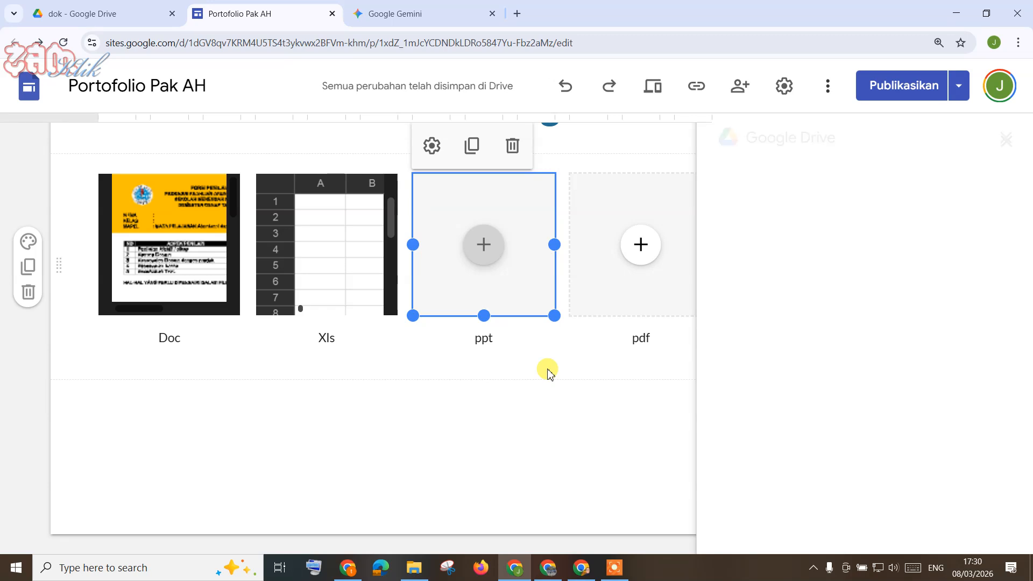
click(921, 315)
double_click(921, 315)
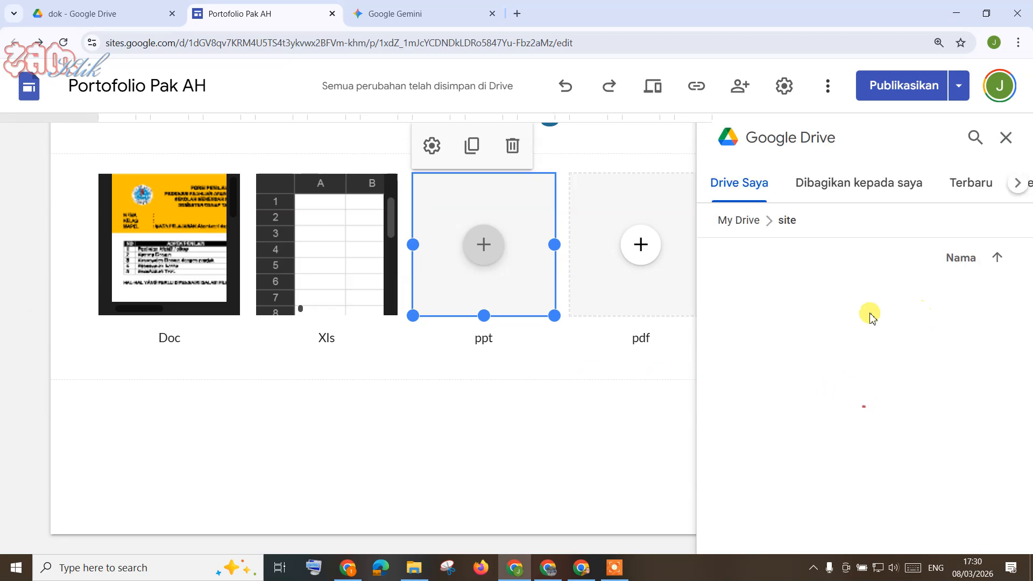
double_click(789, 299)
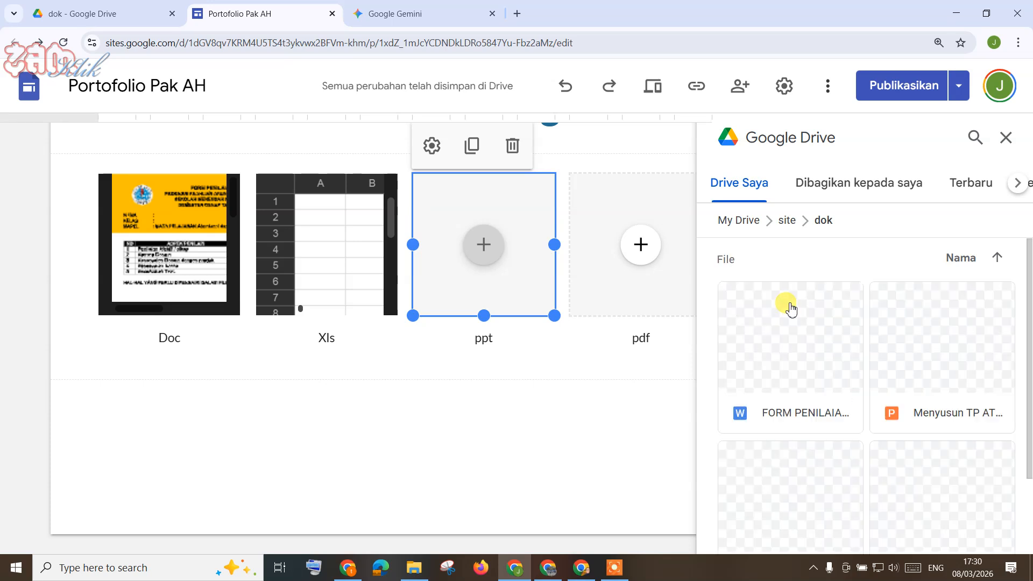
scroll(952, 387, down, 2)
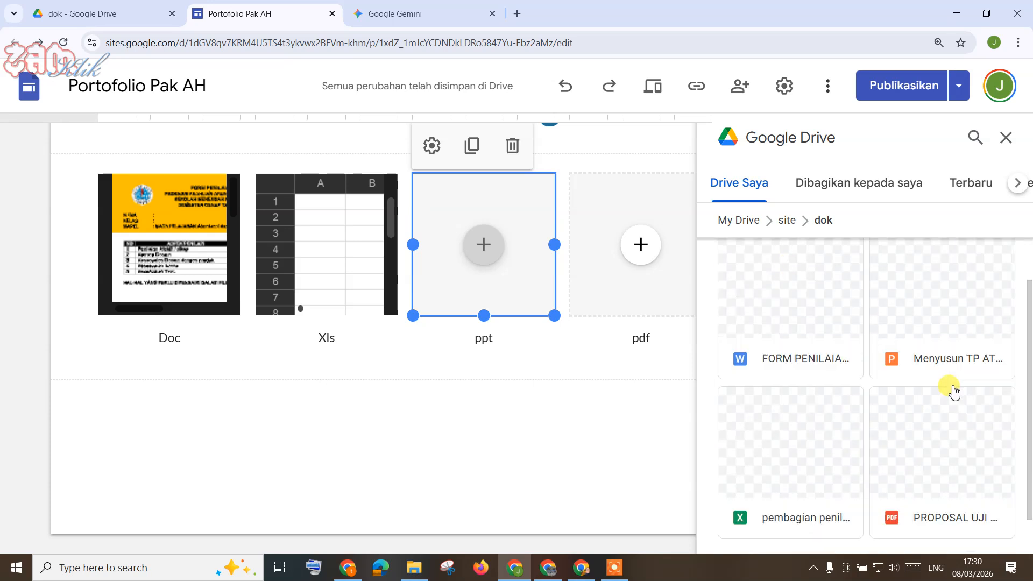
click(947, 301)
click(991, 531)
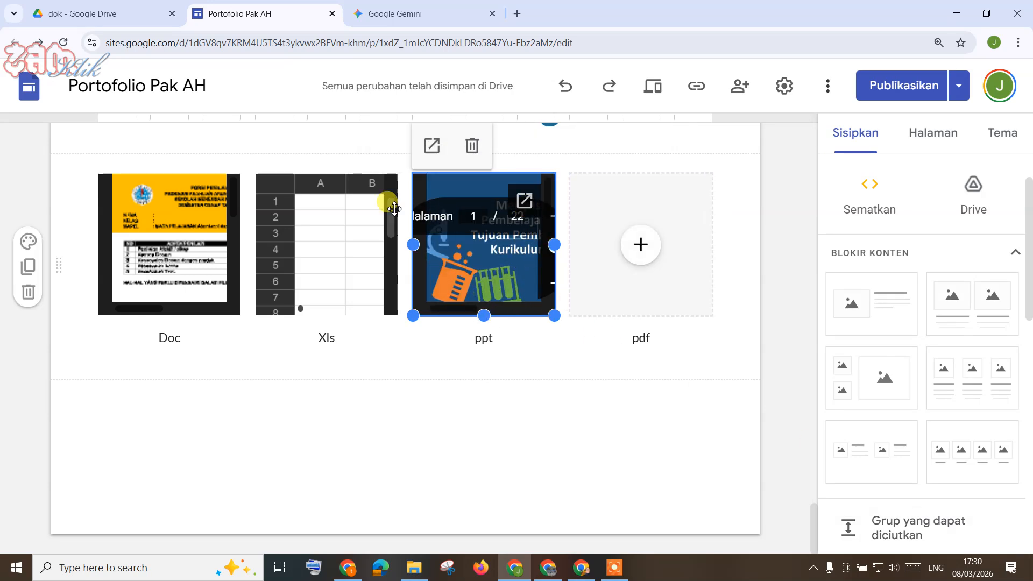
Step: Insert the PDF file PROPOSAL UJI KOLABORASI from the Drive folder site > dok into the placeholder above the pdf caption
click(643, 250)
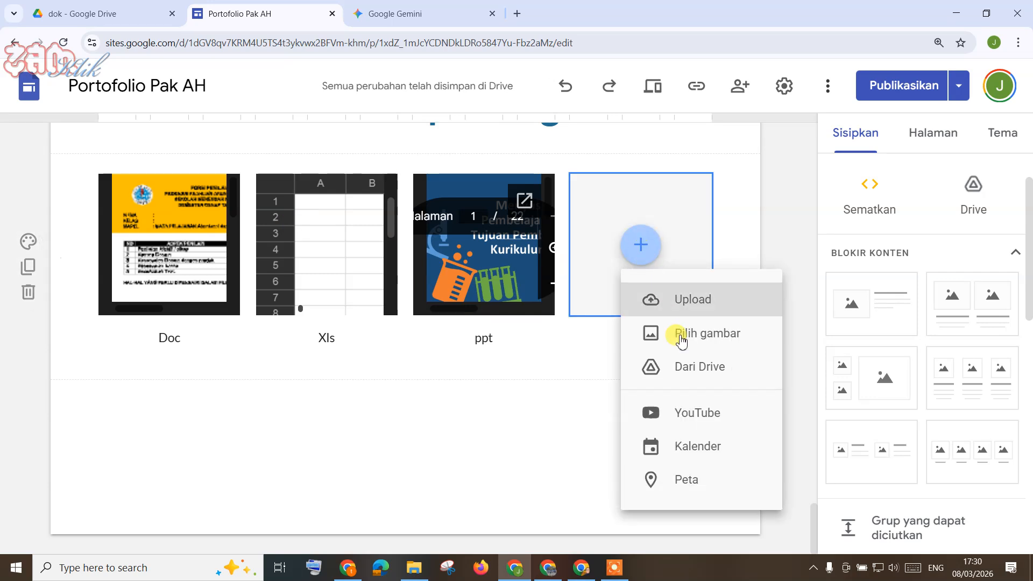
click(688, 365)
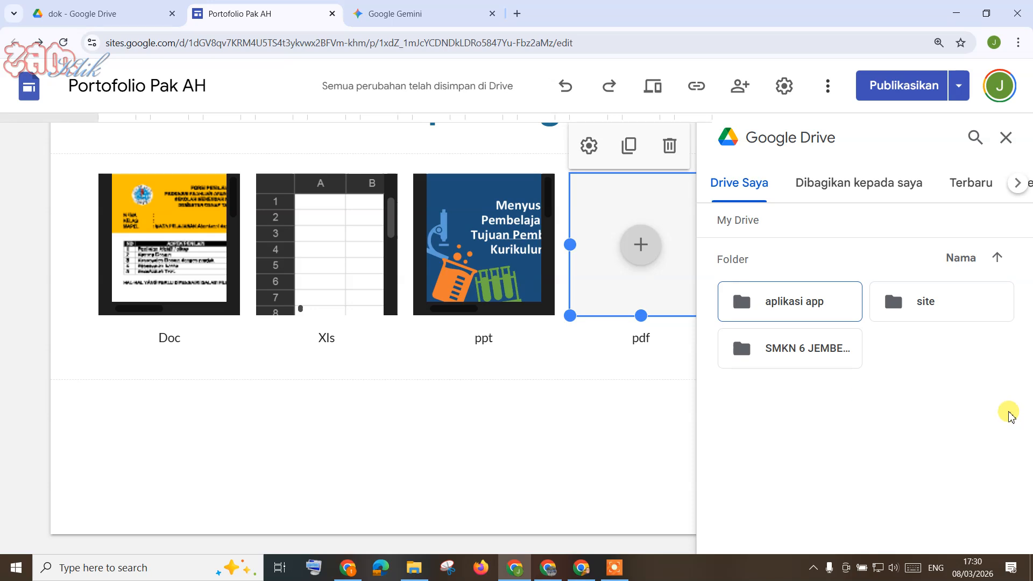
double_click(929, 299)
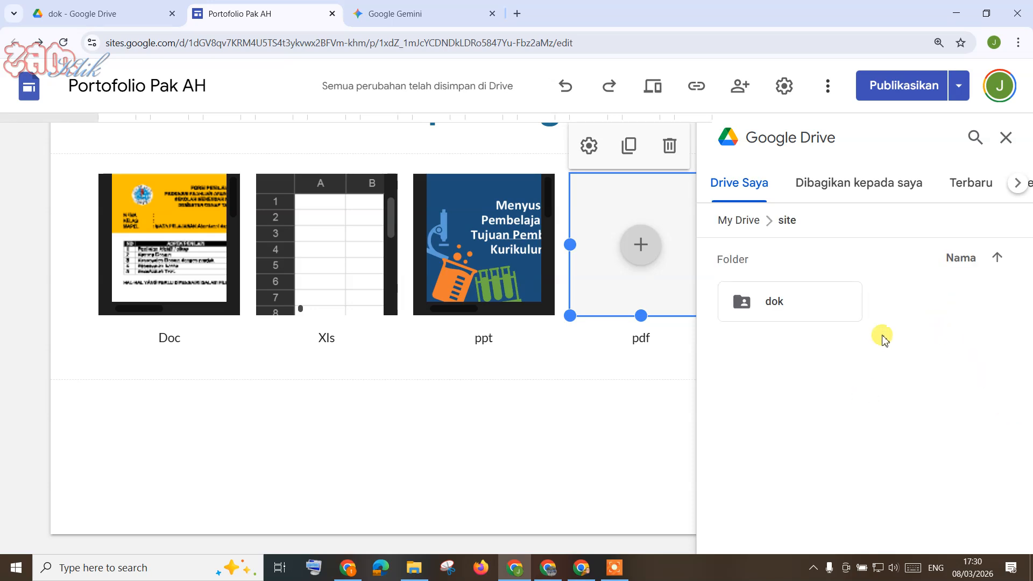
double_click(774, 297)
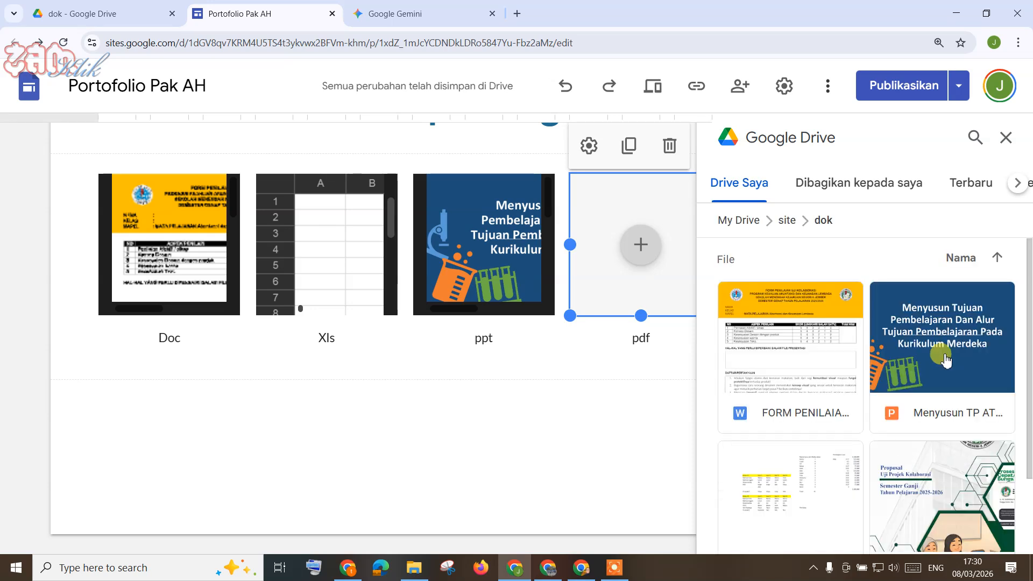
scroll(945, 360, down, 2)
double_click(936, 395)
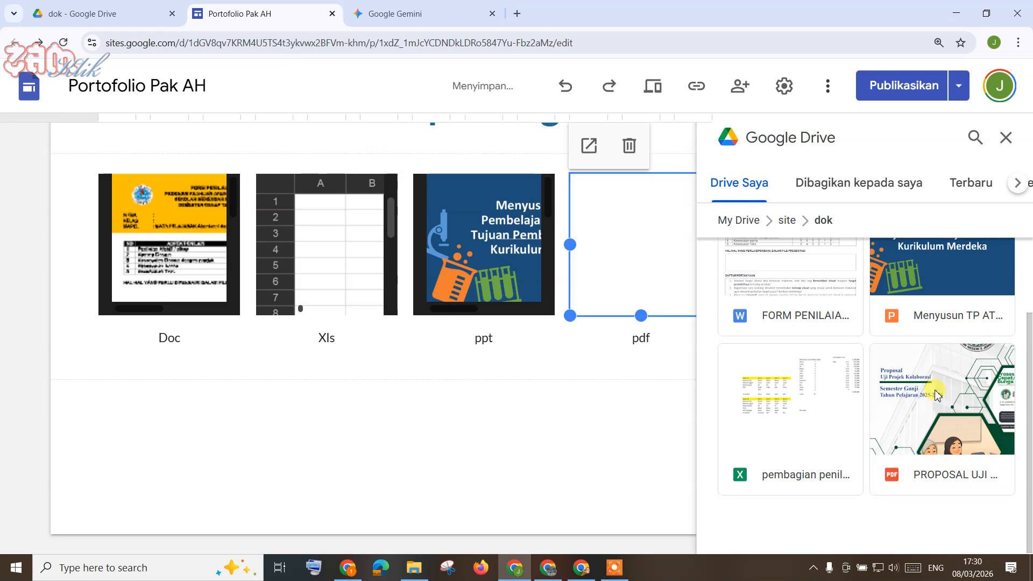
click(604, 380)
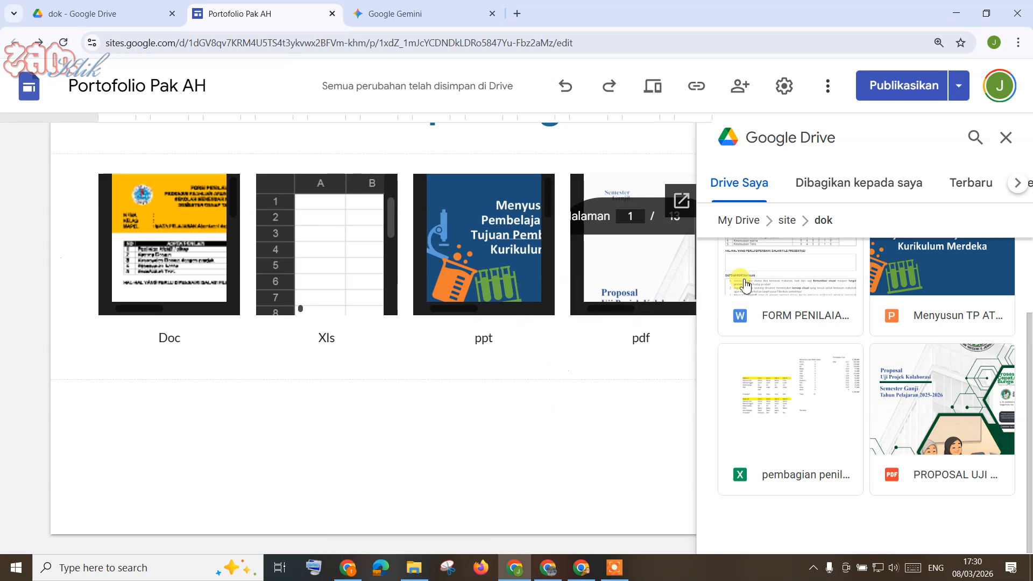
Step: Publish the updated Halaman Muka page of the site and open the published site to view it
click(893, 86)
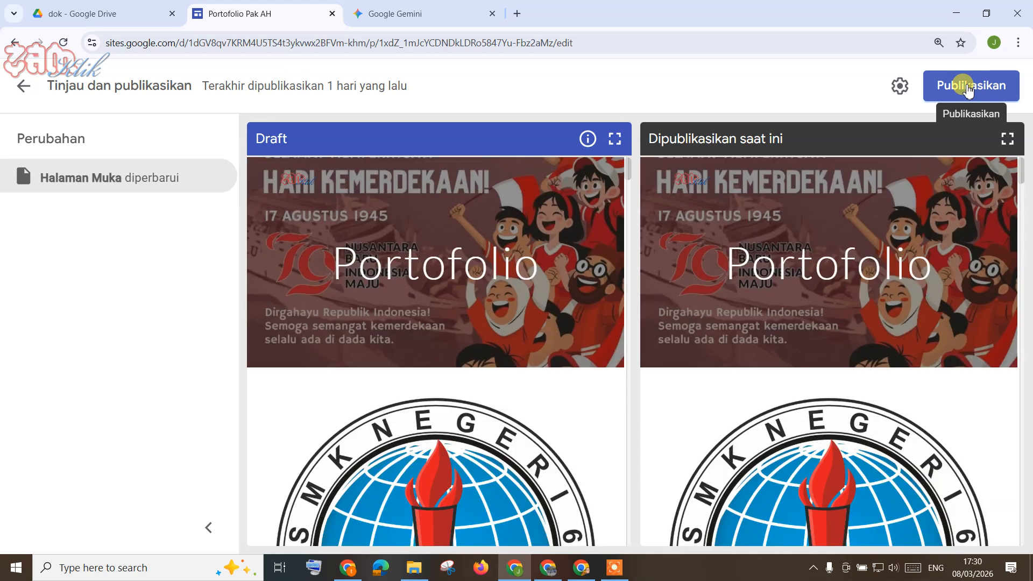
click(967, 89)
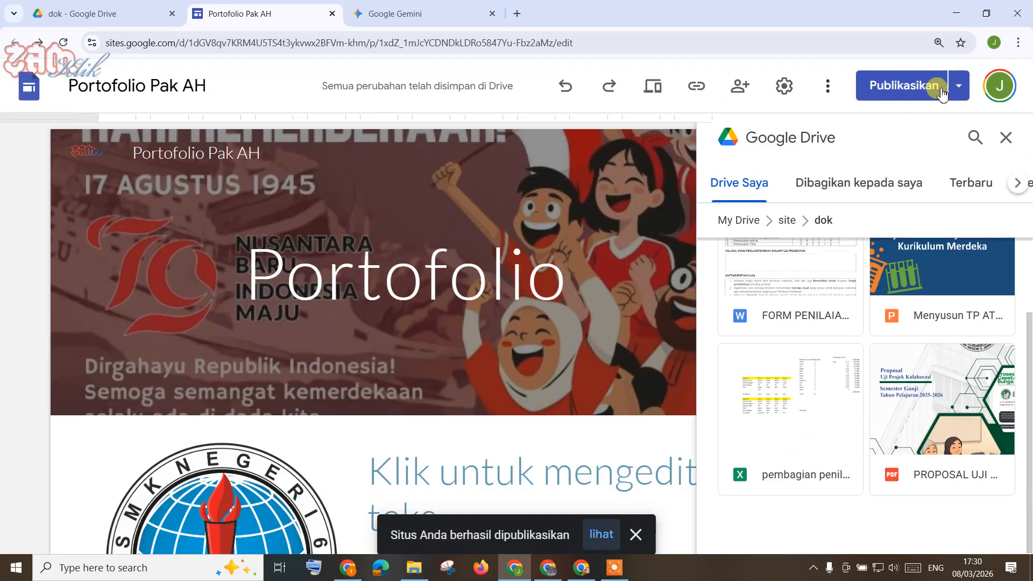
click(959, 85)
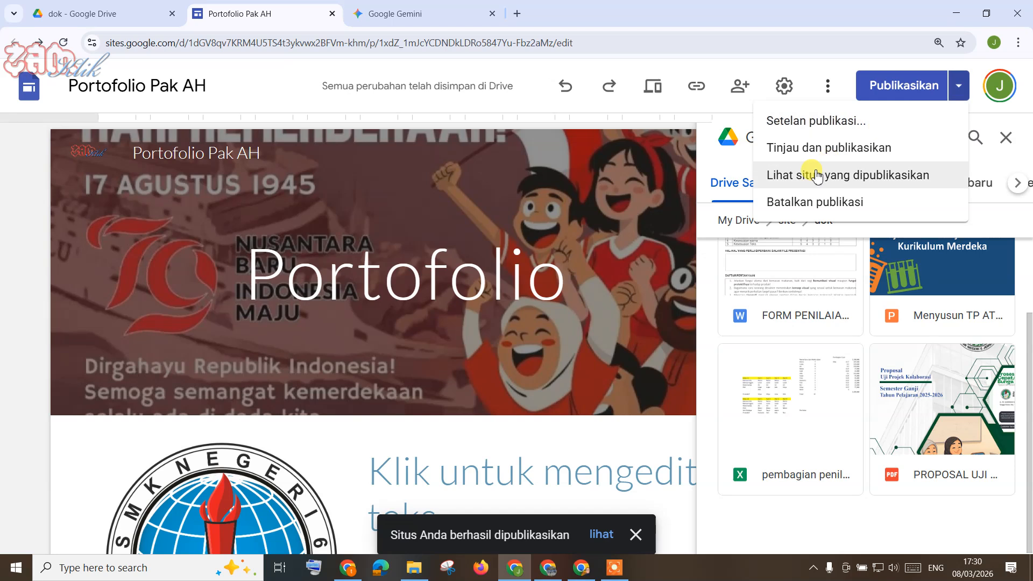
click(817, 175)
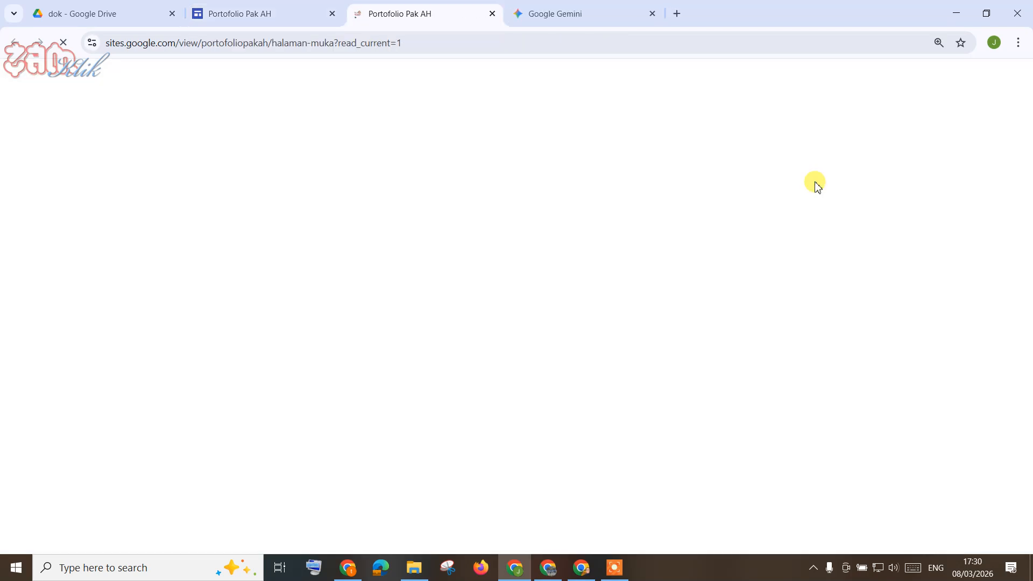
scroll(826, 231, down, 7)
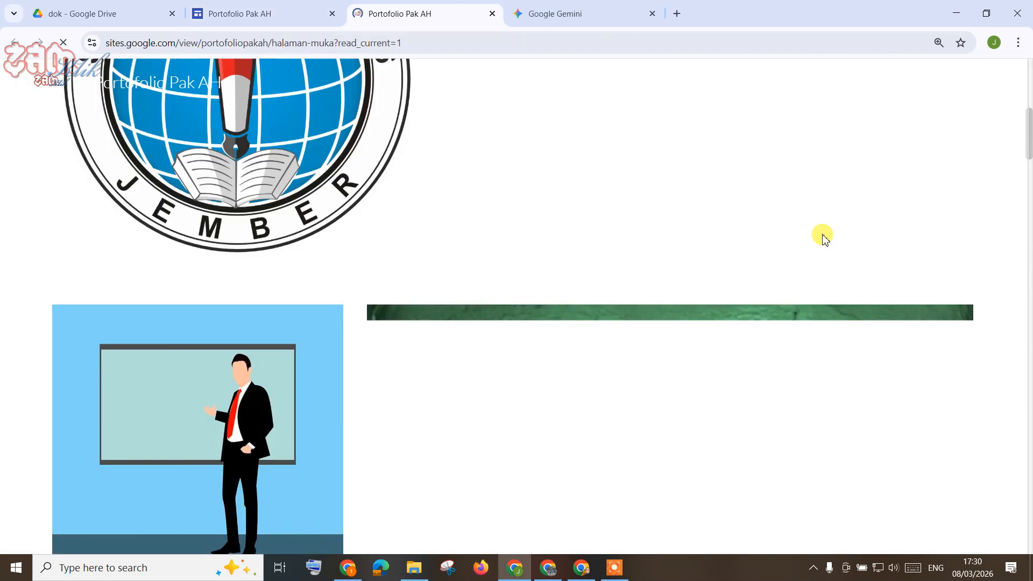
Step: In the published site's Dokumen penting section, open the embedded Doc file in Drive, look through its pages and file options, and close it
scroll(825, 240, down, 10)
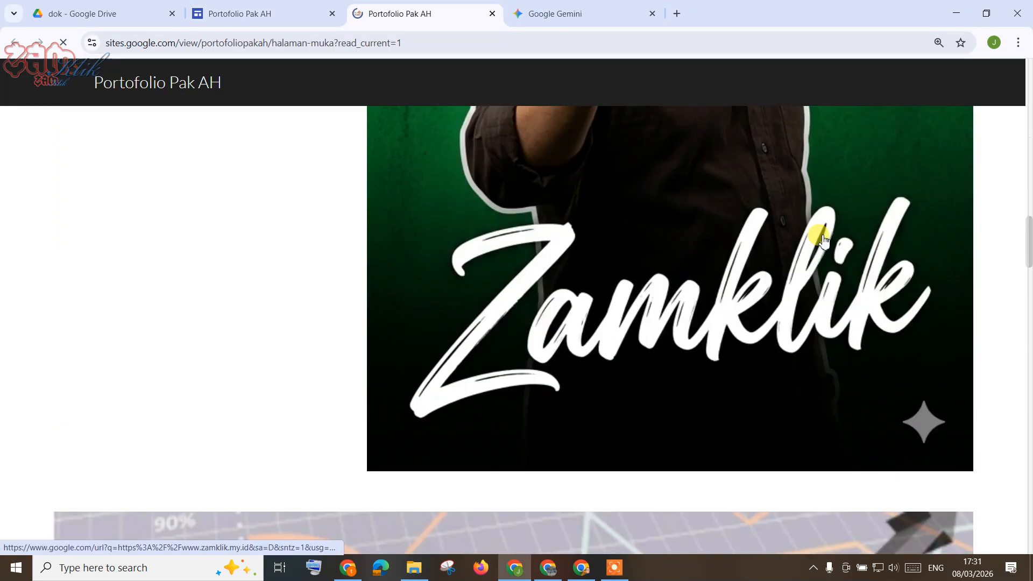
scroll(823, 237, down, 15)
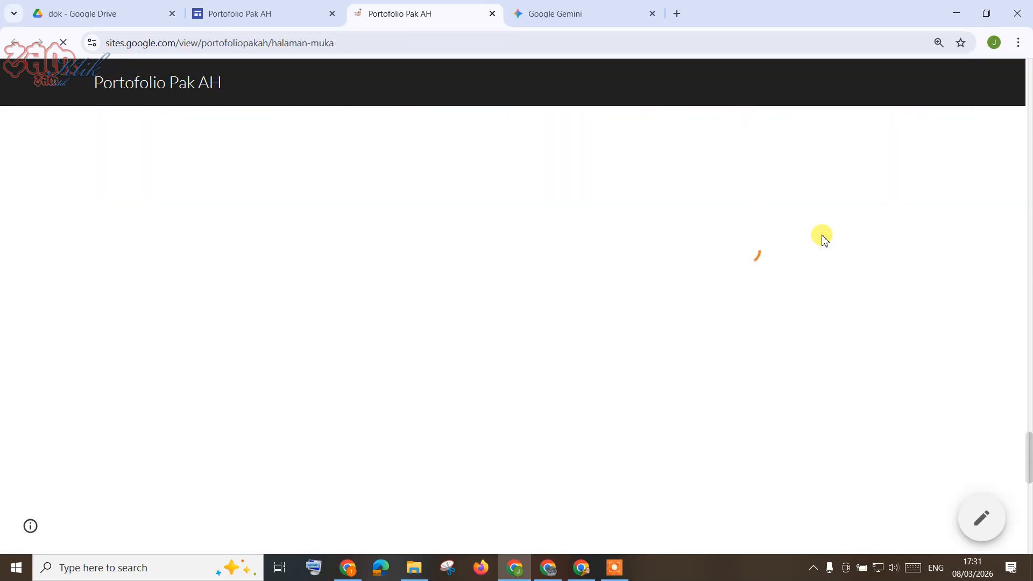
scroll(823, 238, down, 10)
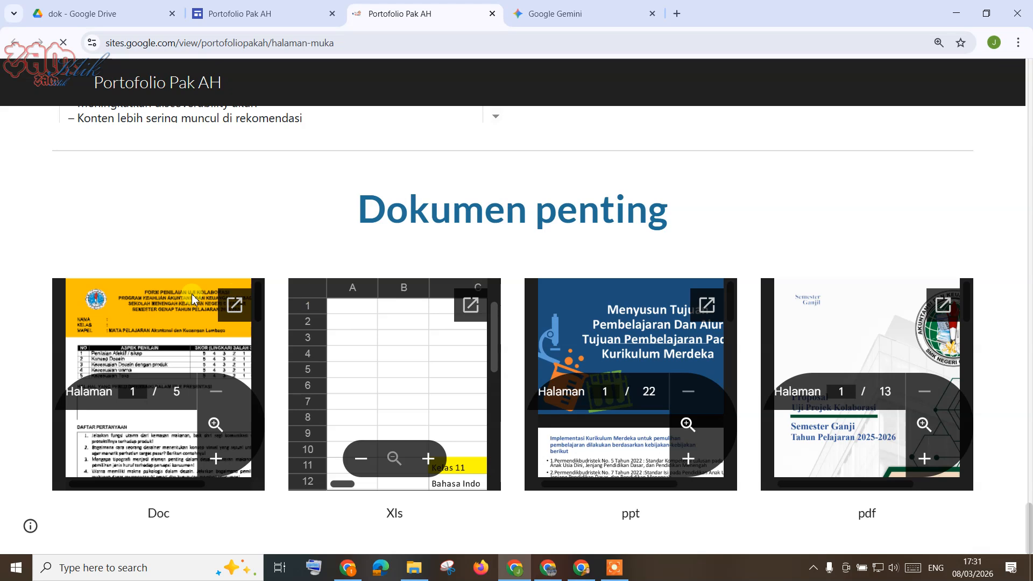
click(234, 306)
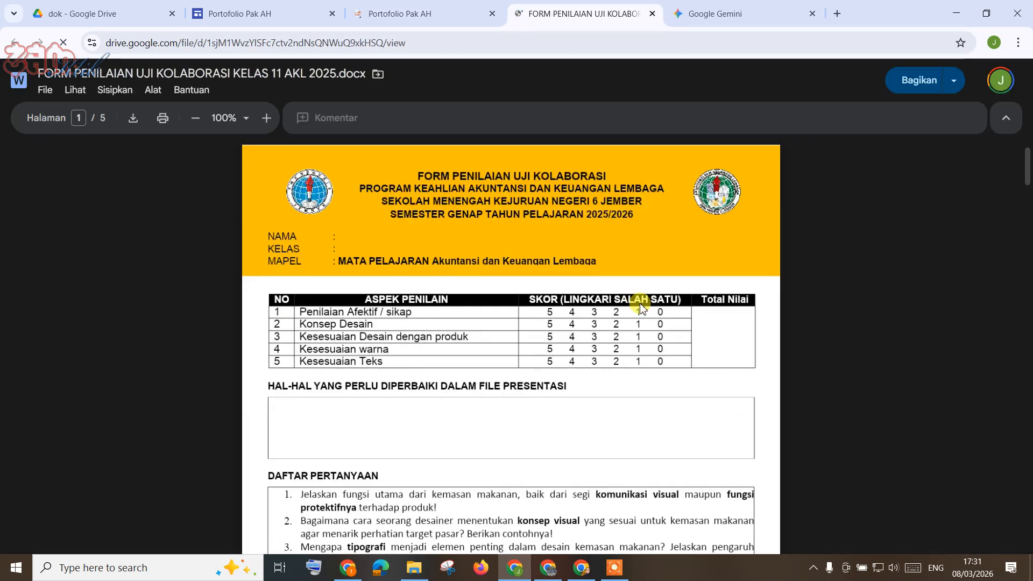
scroll(617, 275, down, 15)
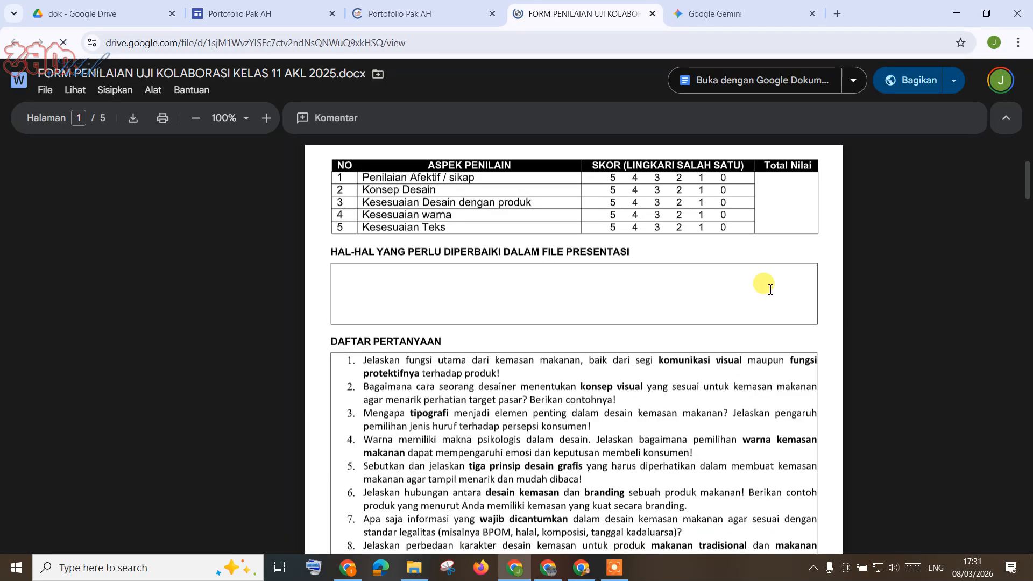
scroll(769, 290, down, 20)
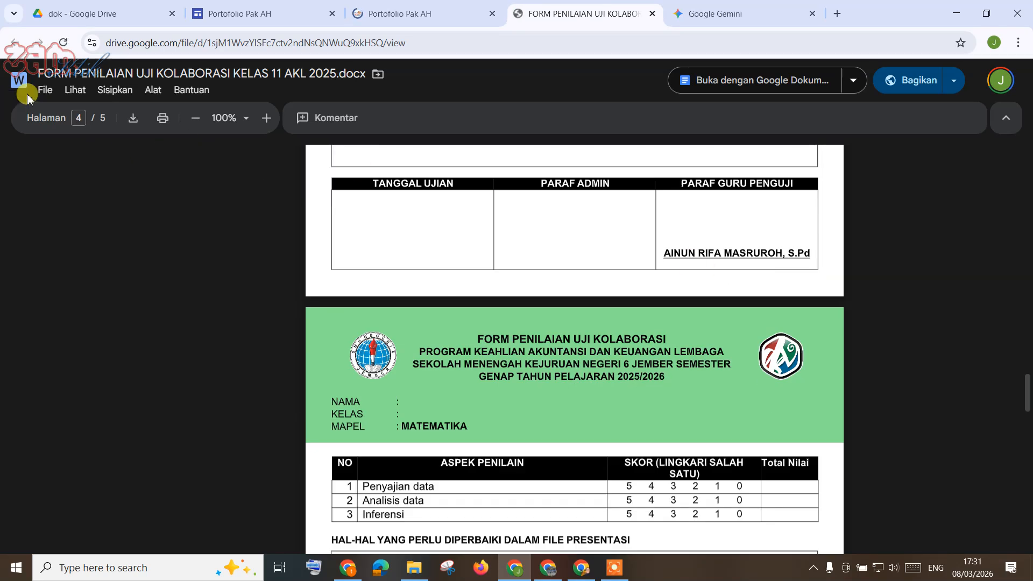
click(46, 90)
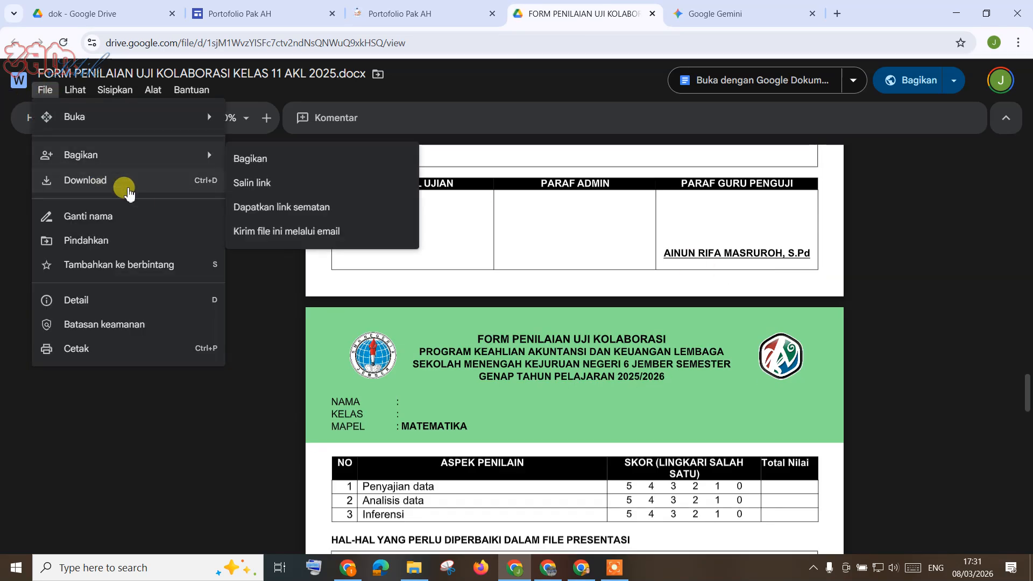
scroll(611, 295, down, 6)
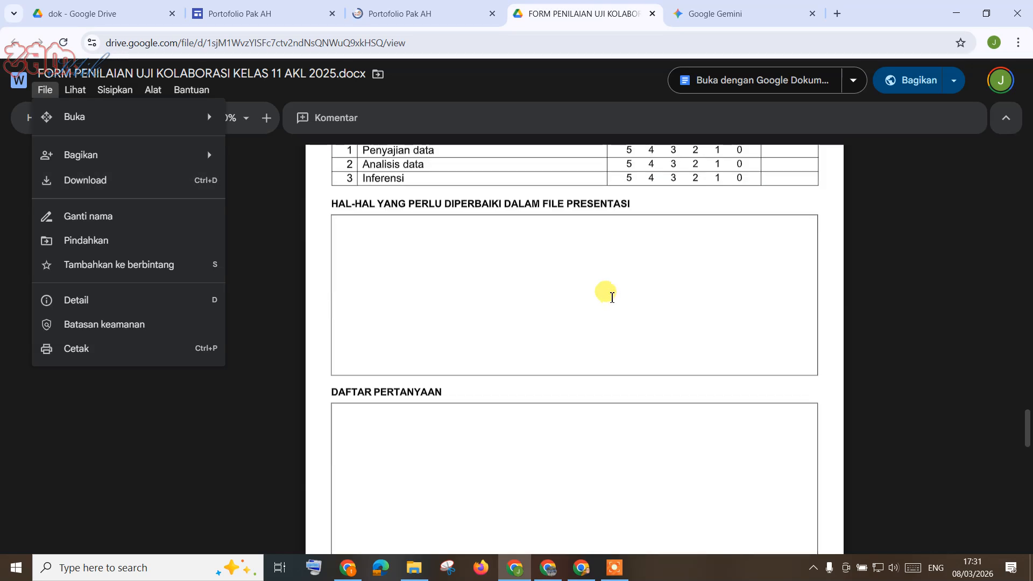
click(652, 13)
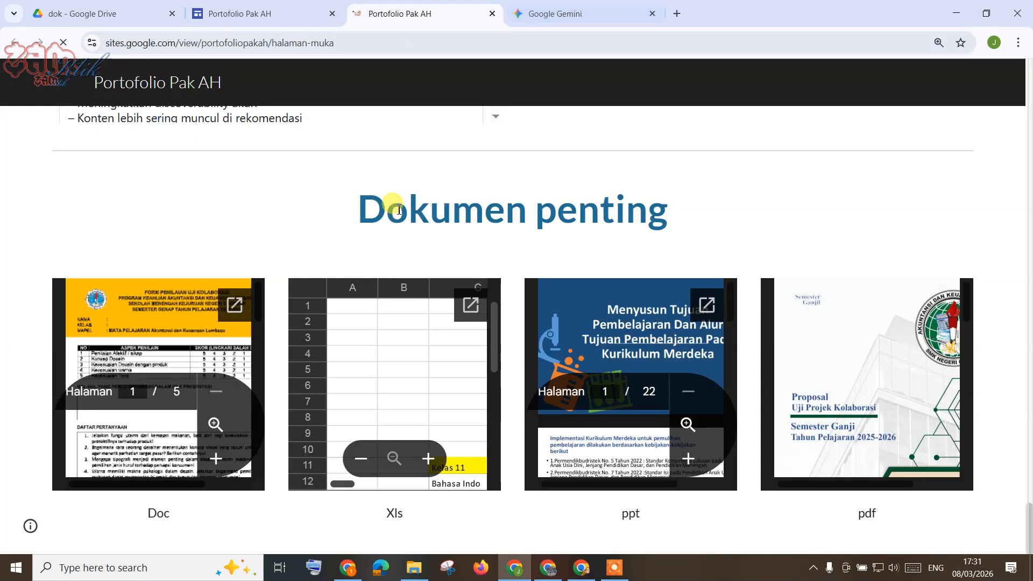
Step: Open the embedded Xls and ppt files in Drive one after the other, check their content, and close each
click(470, 304)
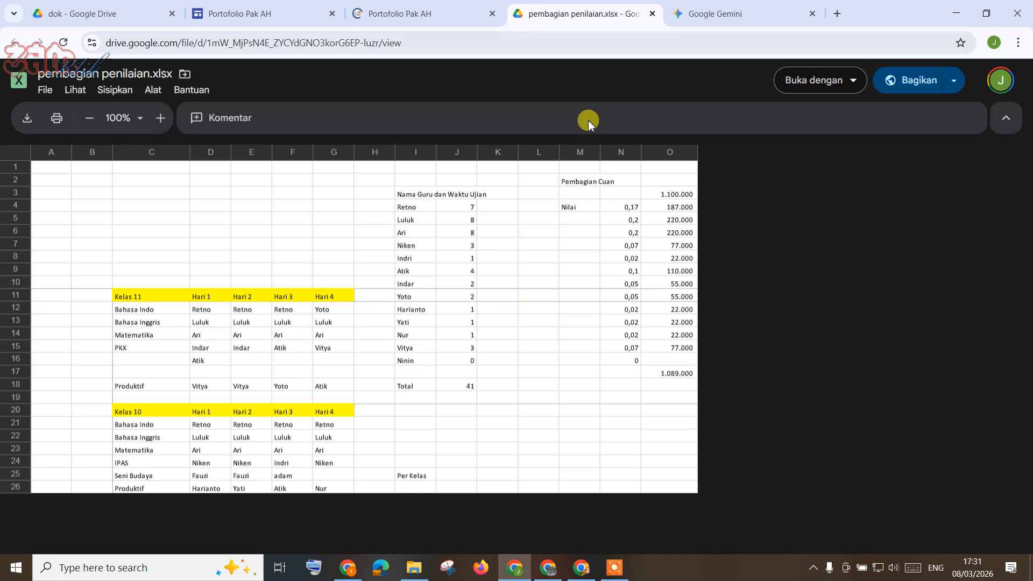
click(653, 13)
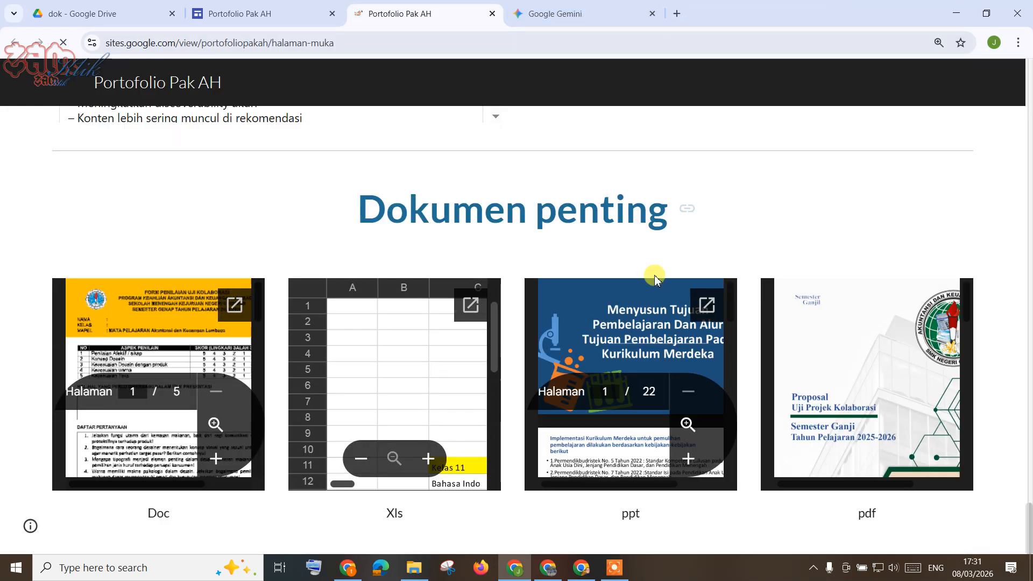
click(704, 306)
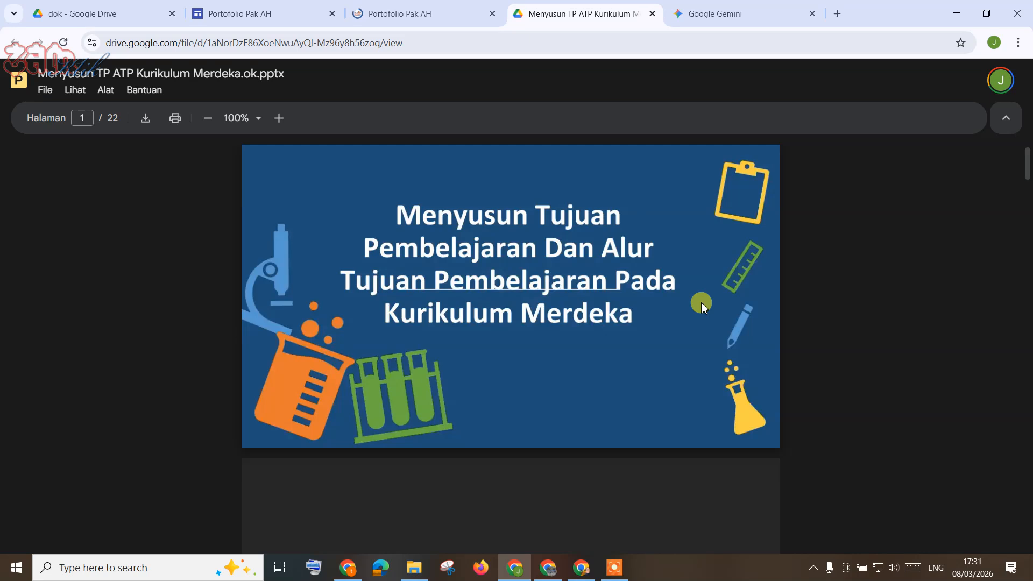
scroll(659, 272, down, 15)
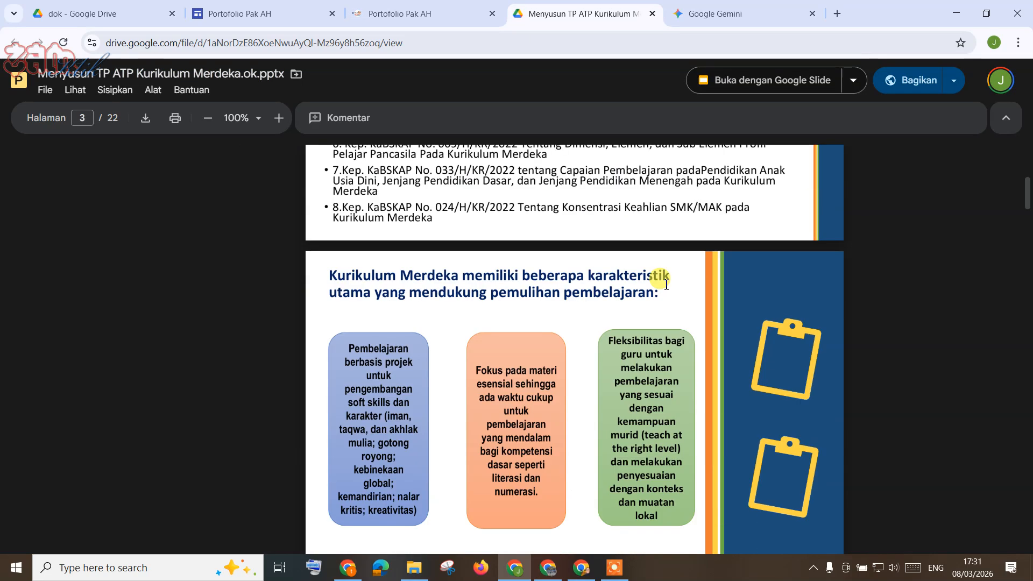
scroll(665, 283, down, 20)
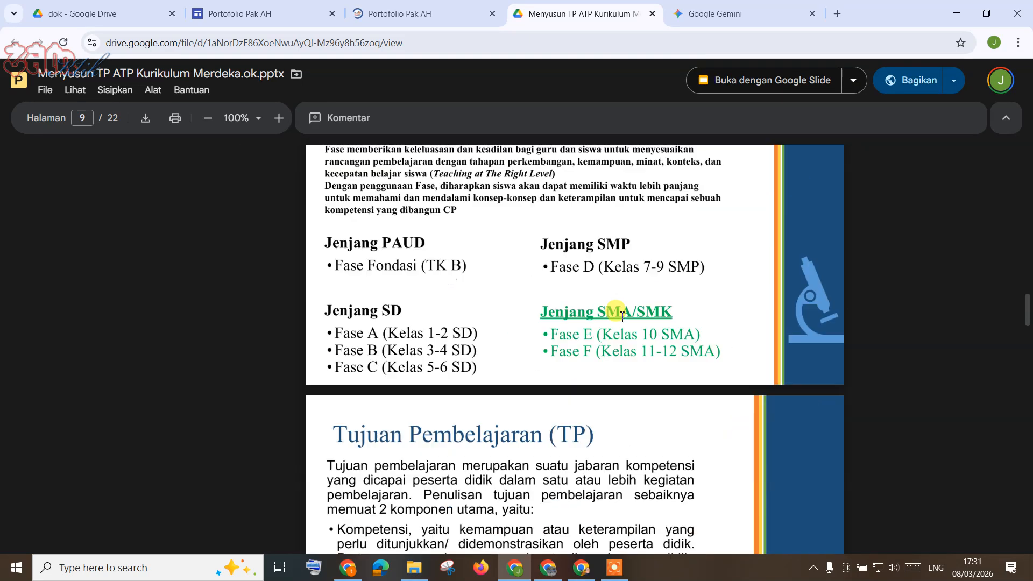
click(654, 14)
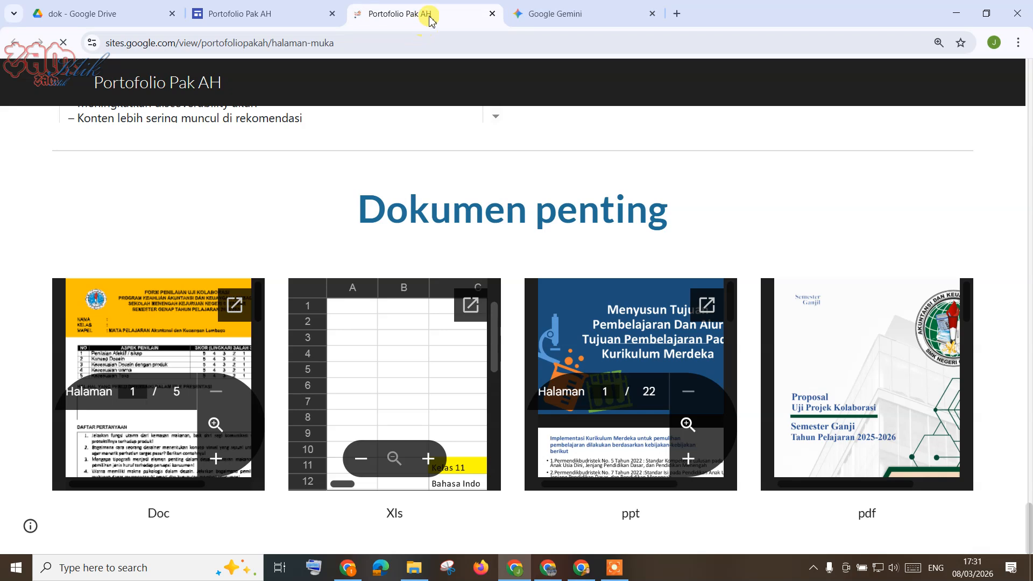
Step: Open the embedded pdf proposal in Drive, look through its pages, and close it to return to the published site
click(941, 305)
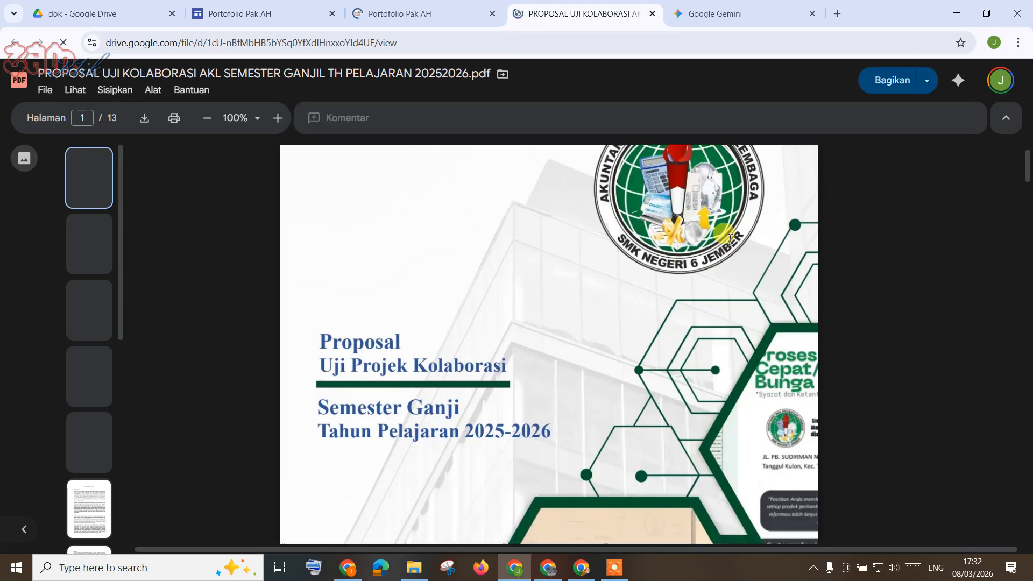
scroll(730, 238, down, 10)
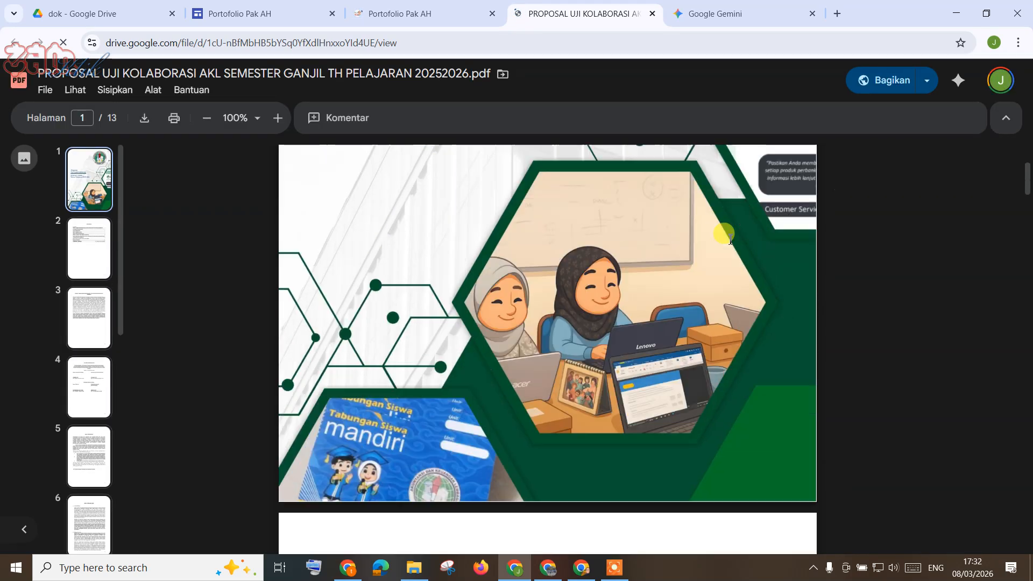
scroll(730, 239, down, 15)
scroll(729, 240, down, 15)
scroll(729, 239, down, 15)
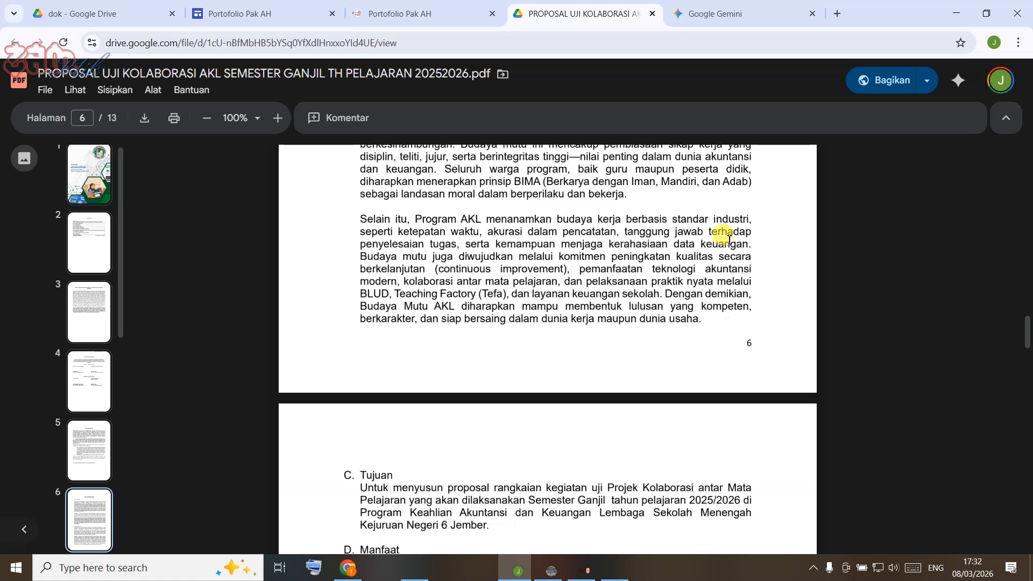
scroll(728, 238, down, 10)
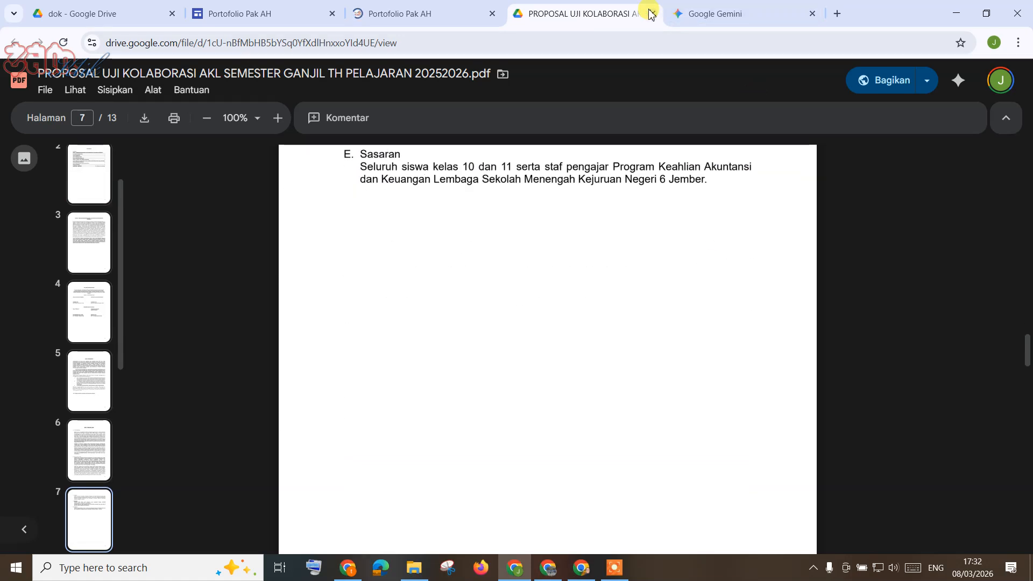
click(652, 13)
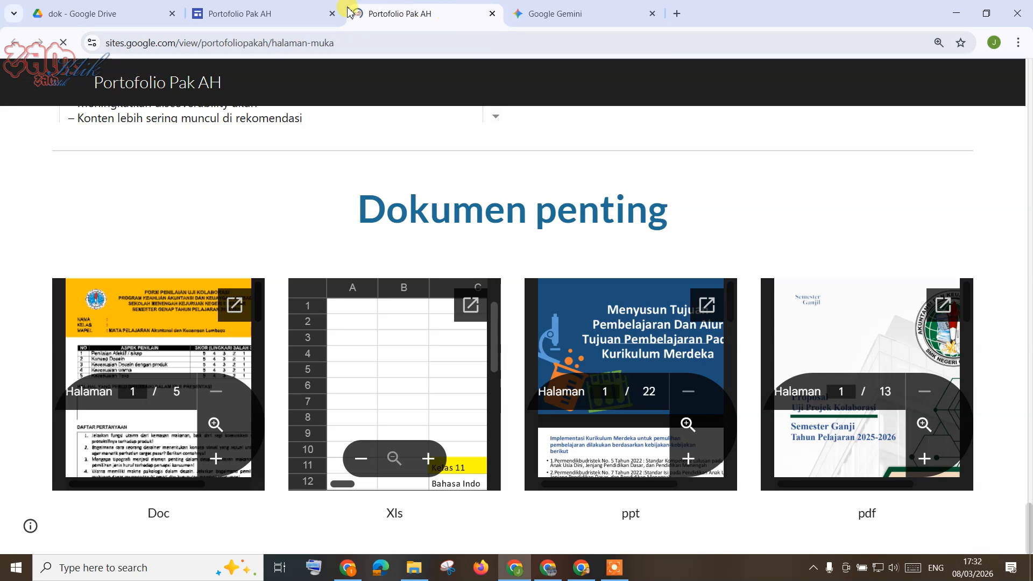
Step: Return to the Google Sites editor, go to the Dokumen penting section, and close the Drive file picker
click(265, 12)
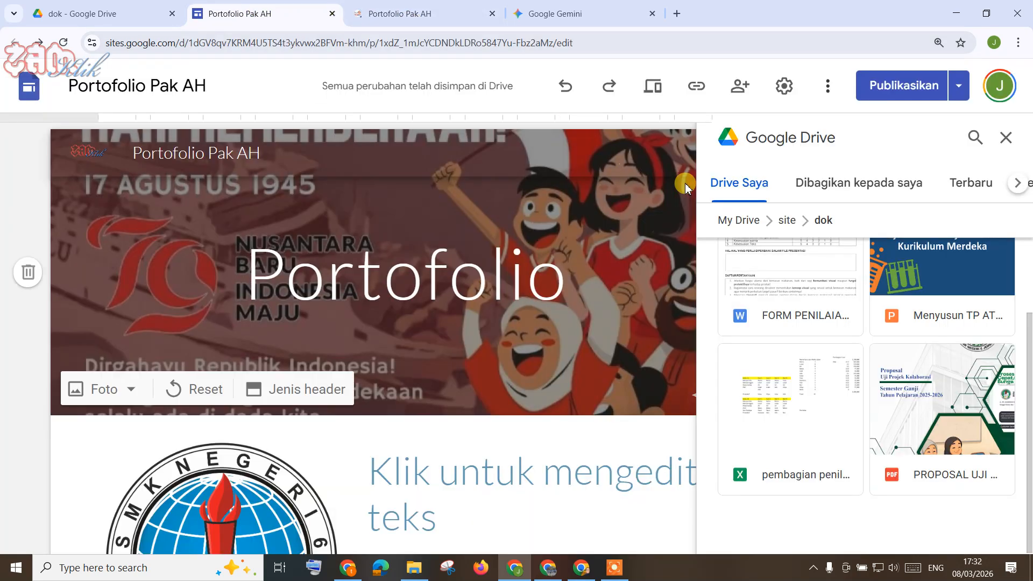
scroll(665, 289, down, 20)
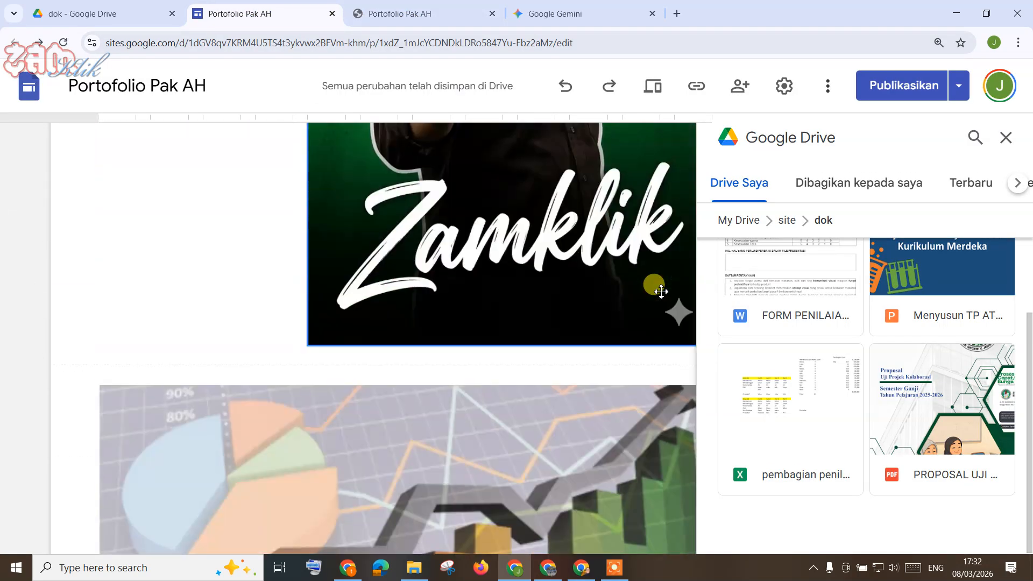
scroll(661, 291, down, 15)
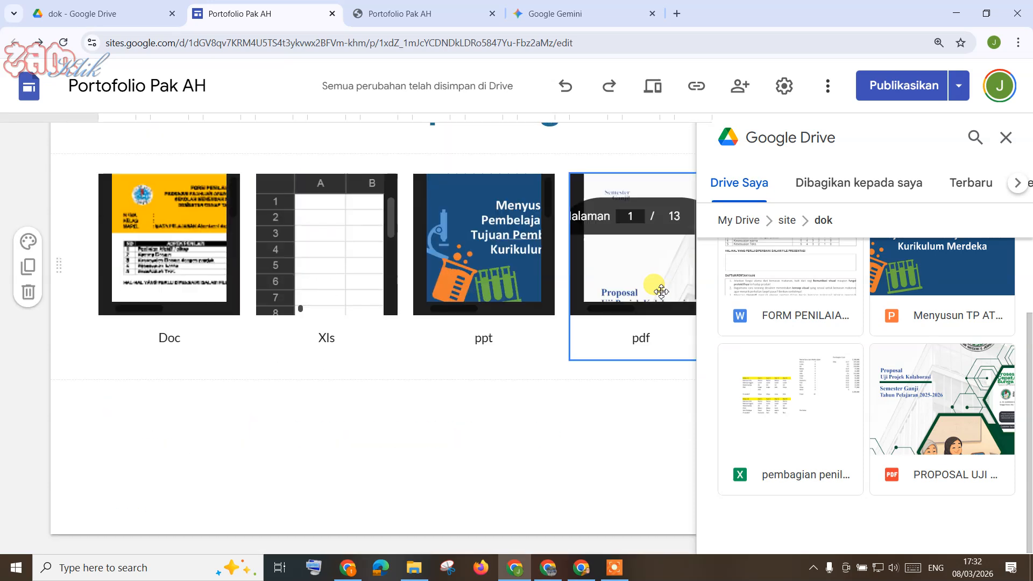
scroll(661, 291, down, 3)
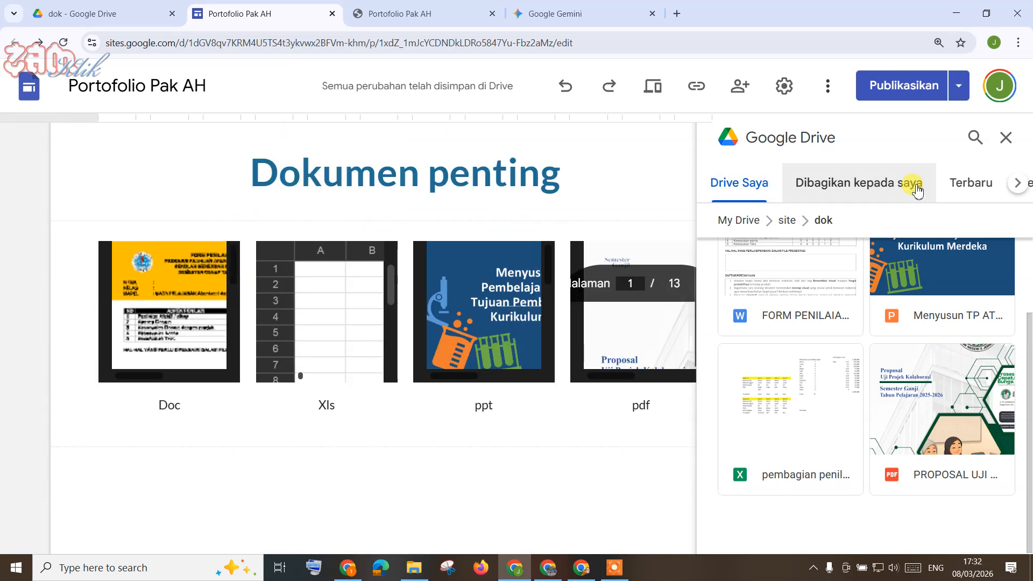
click(1005, 139)
scroll(922, 296, down, 1)
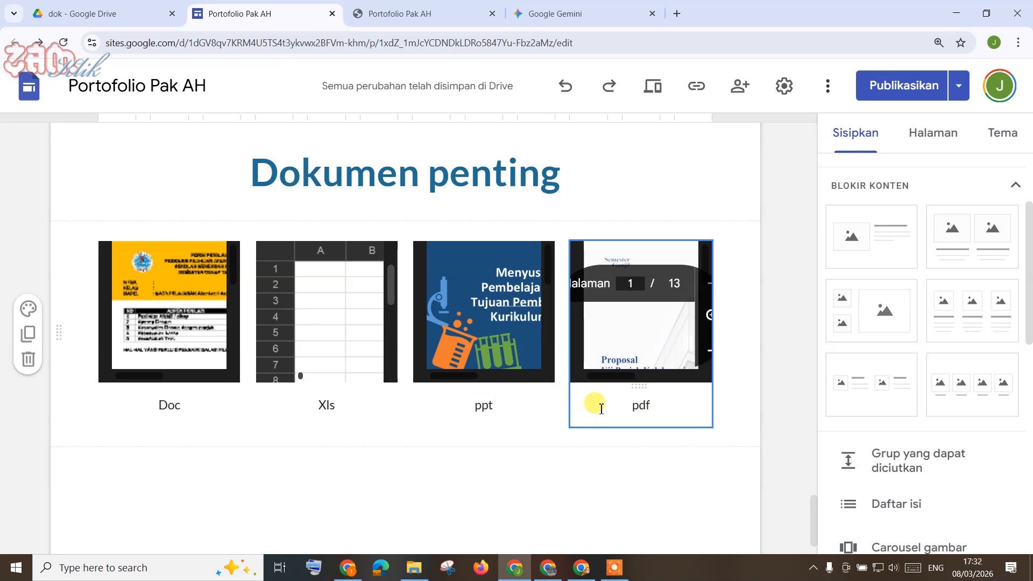
Step: Insert the FORM PENILAIAN UJI KOLABORASI document from the Drive folder site > dok as a new block below the Dokumen penting row
scroll(904, 360, up, 3)
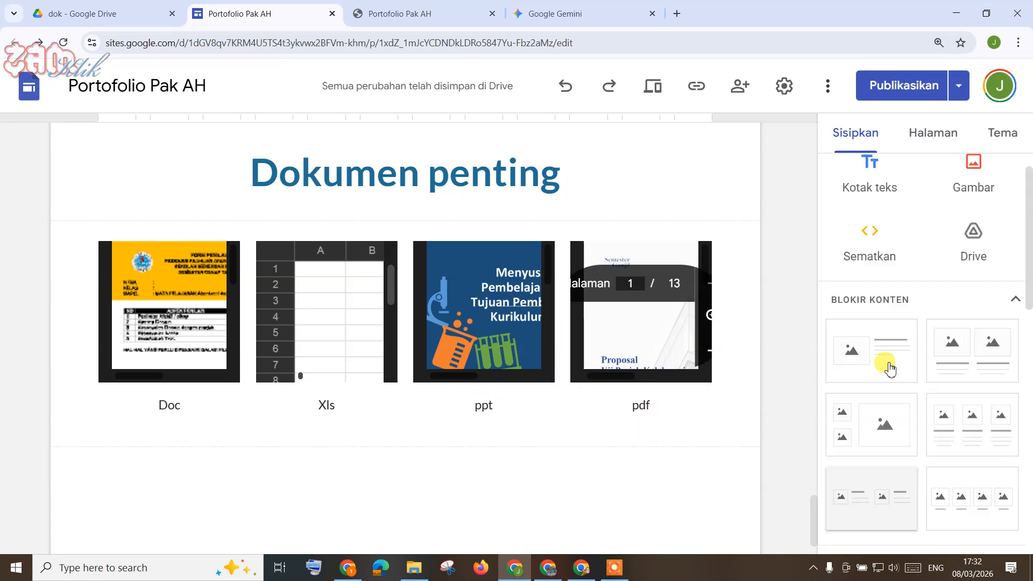
click(973, 263)
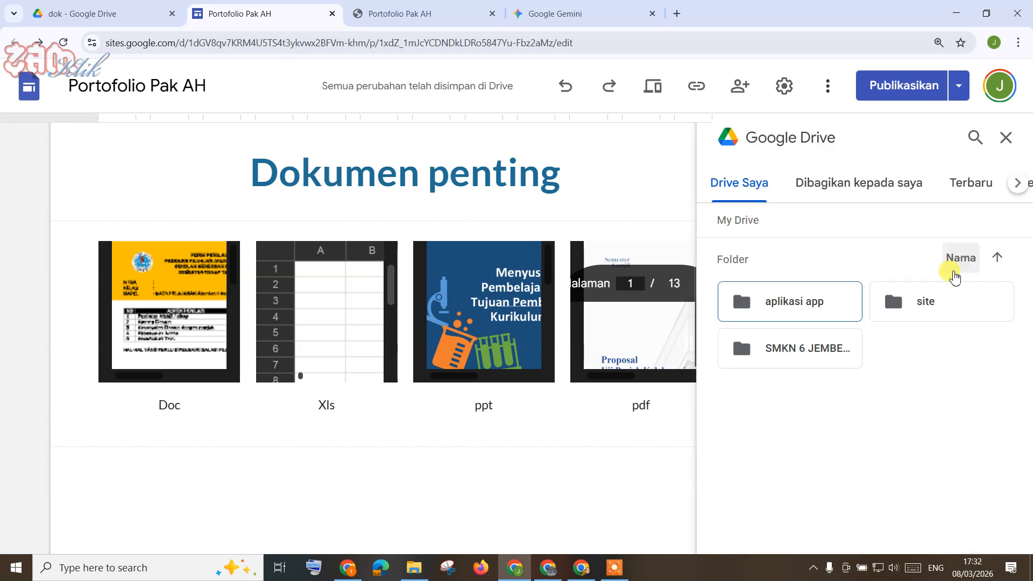
double_click(908, 315)
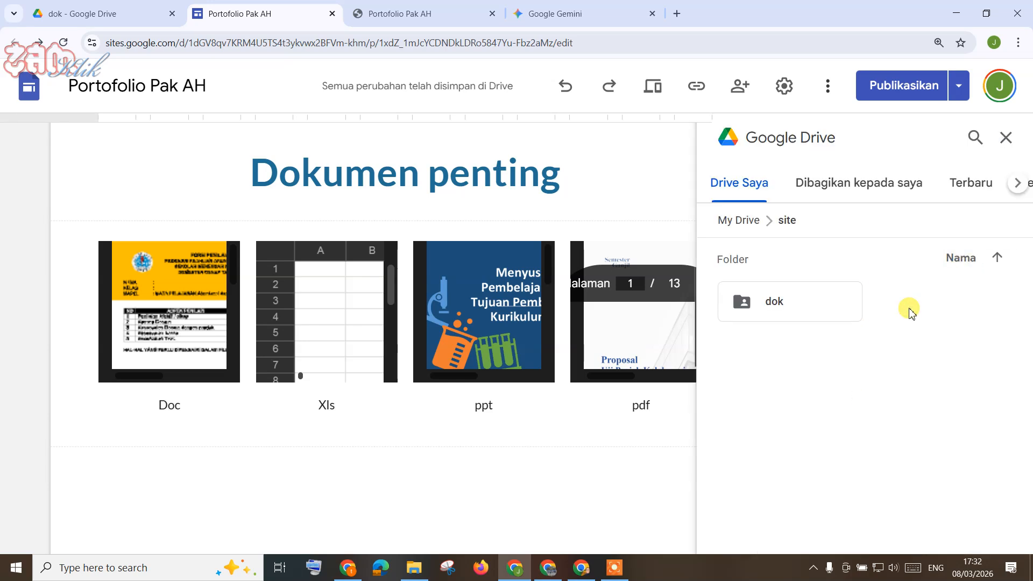
double_click(806, 312)
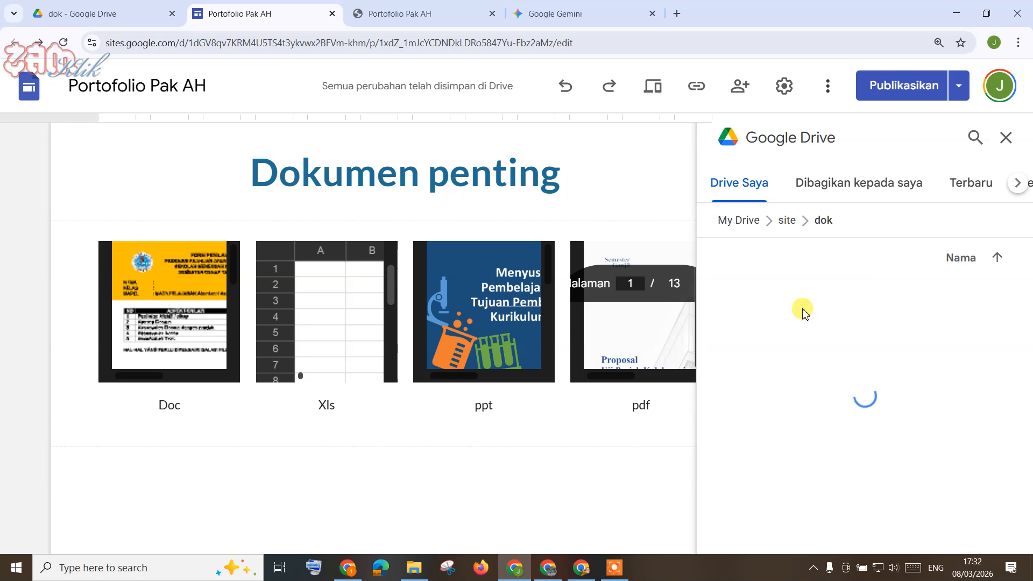
scroll(840, 424, down, 2)
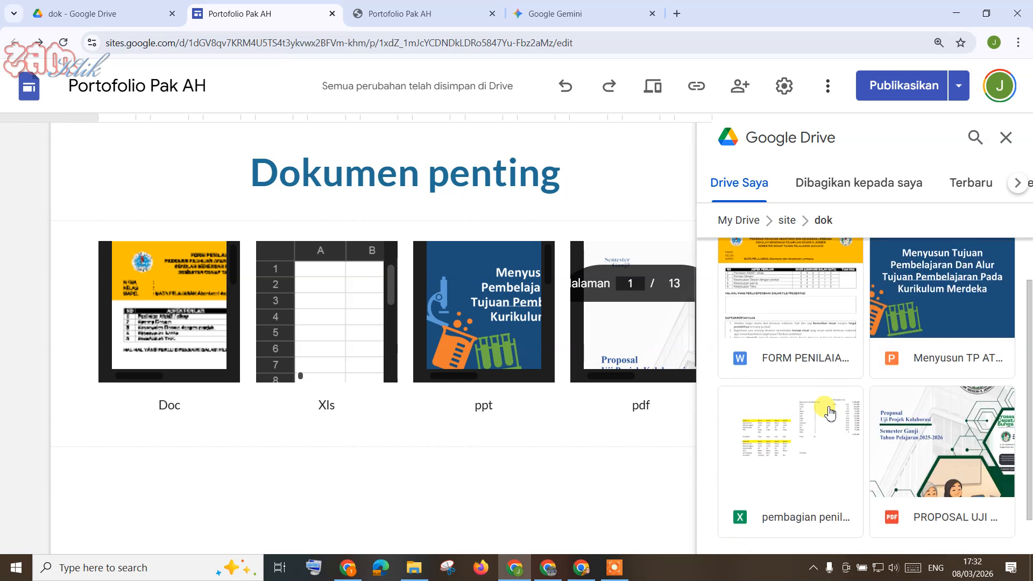
click(768, 293)
click(971, 531)
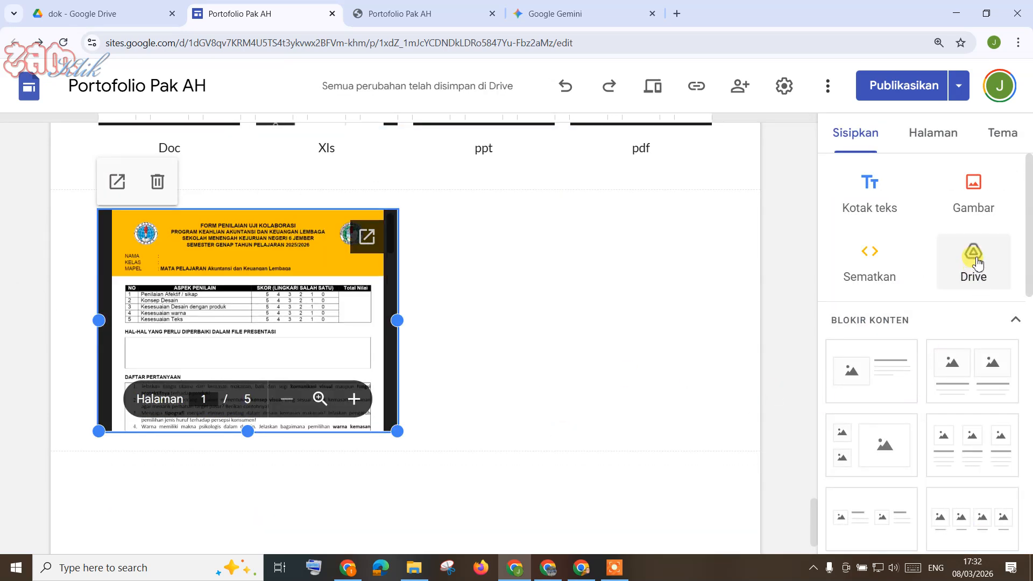
Step: Insert the presentation Menyusun TP ATP Kurikulum Merdeka from the Drive folder site > dok as a new block below the inserted form
click(974, 262)
double_click(916, 299)
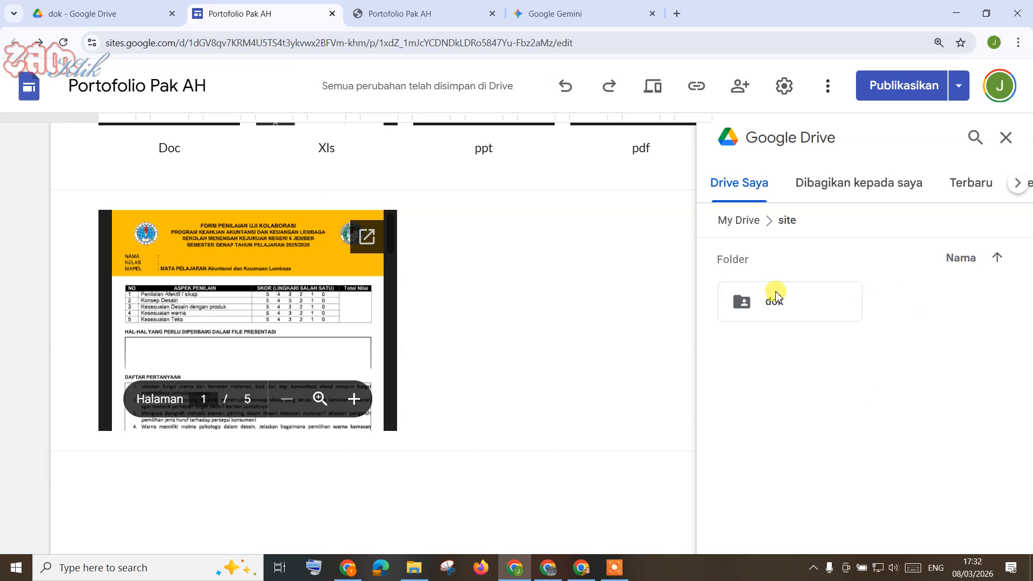
double_click(775, 294)
click(957, 341)
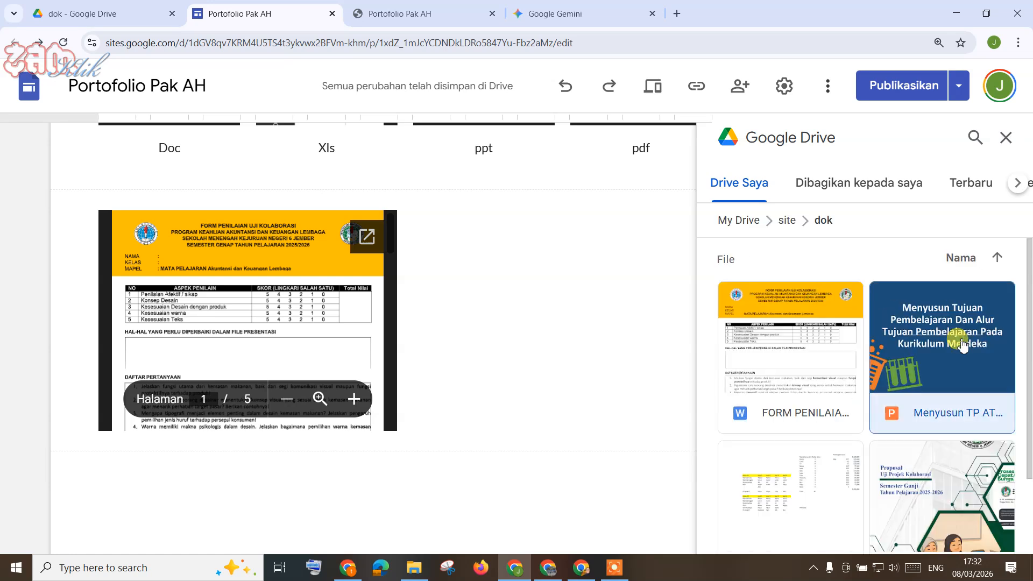
click(973, 533)
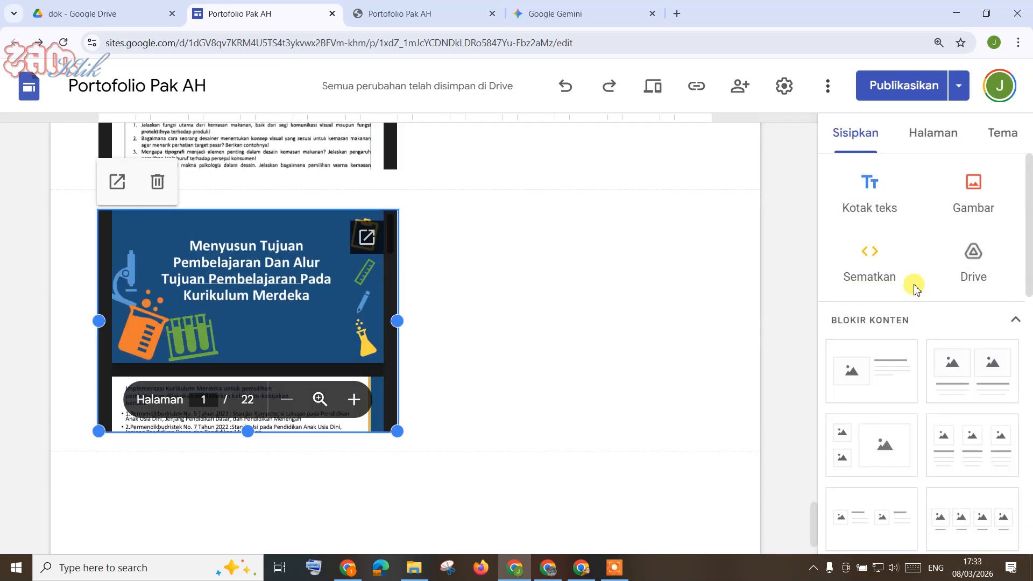
Step: Insert the "pembagian penil..." spreadsheet from the Drive folder site > dok as a new block below the embedded presentation
click(972, 247)
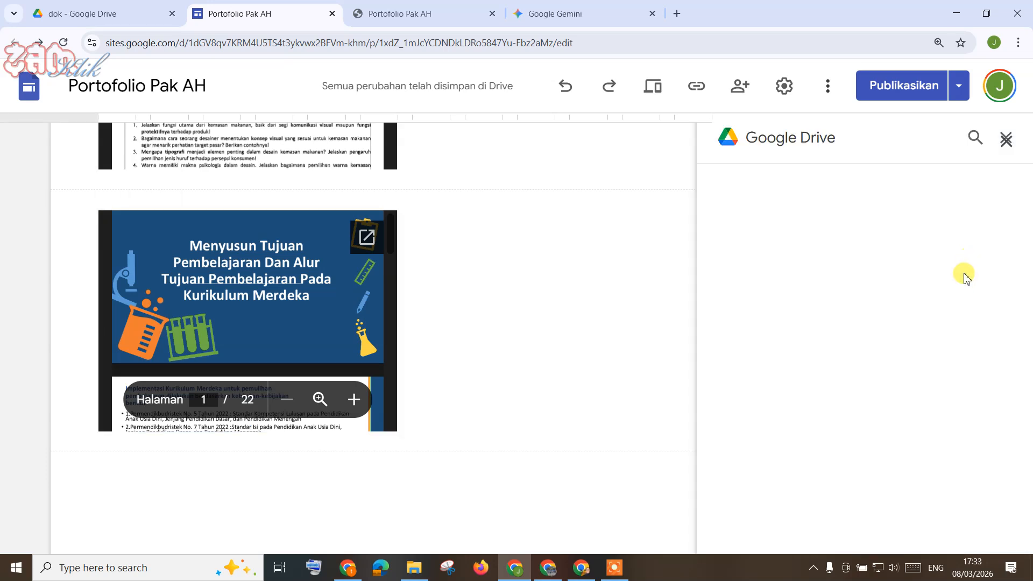
double_click(941, 304)
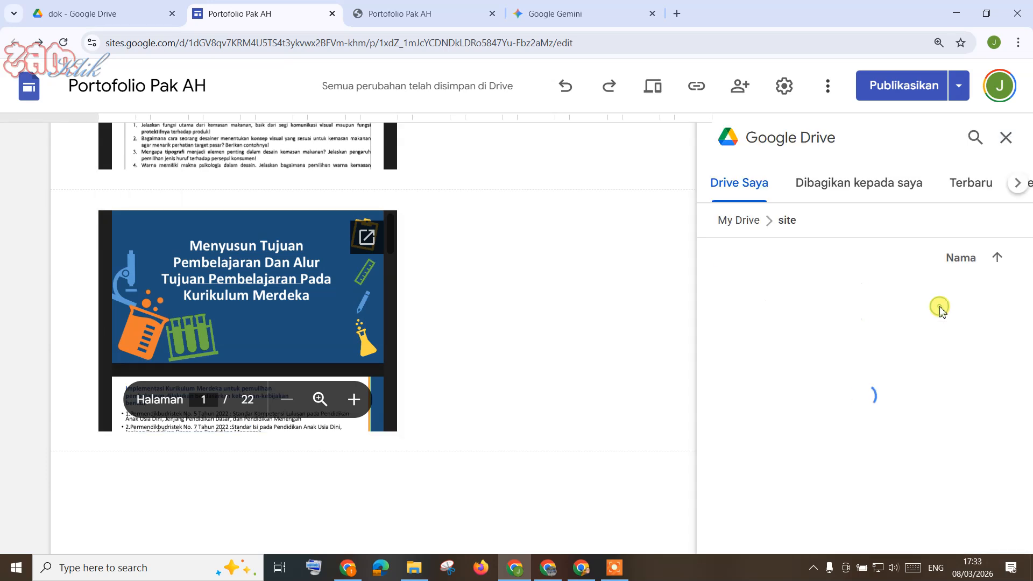
double_click(843, 311)
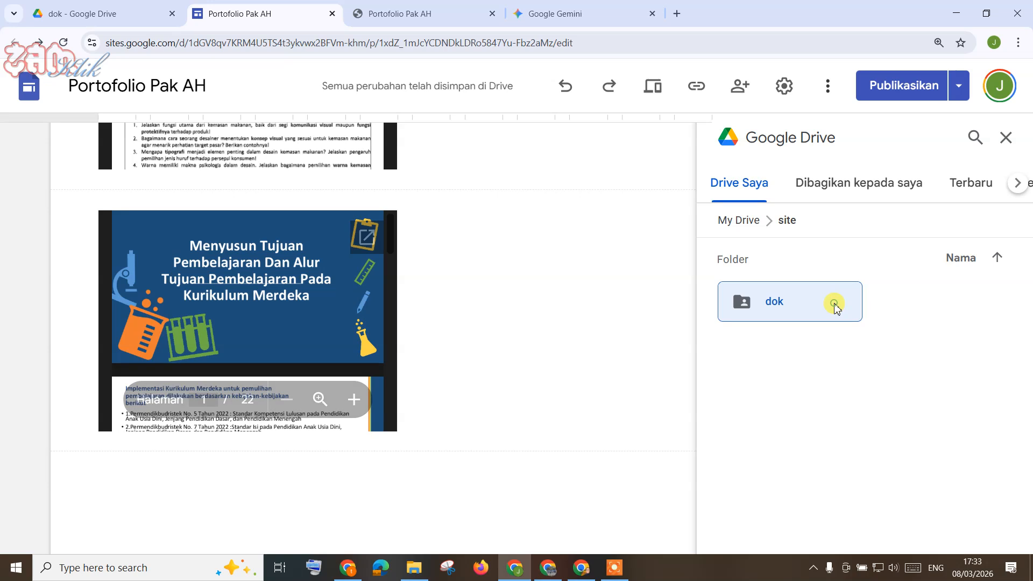
scroll(972, 366, down, 2)
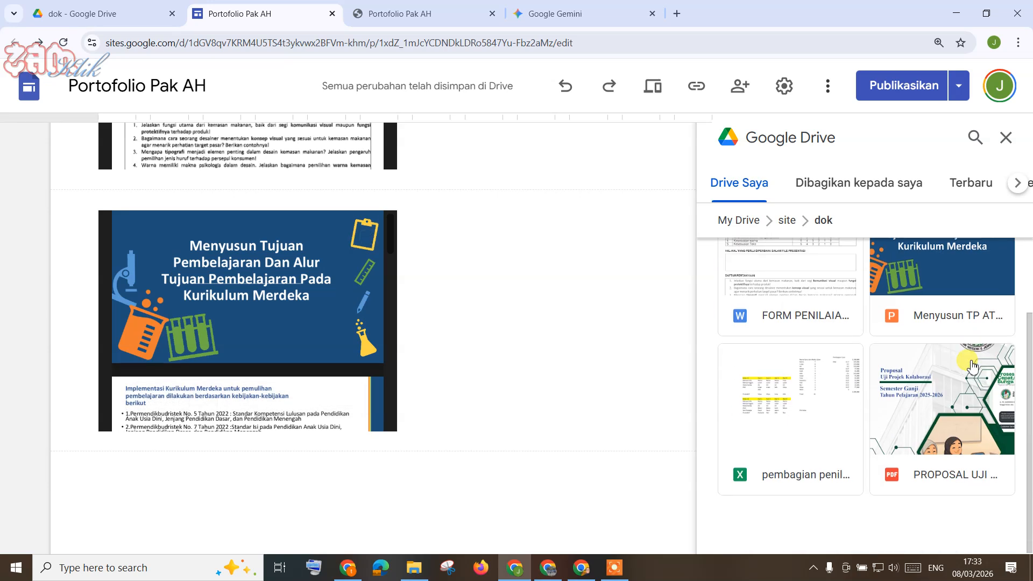
click(792, 368)
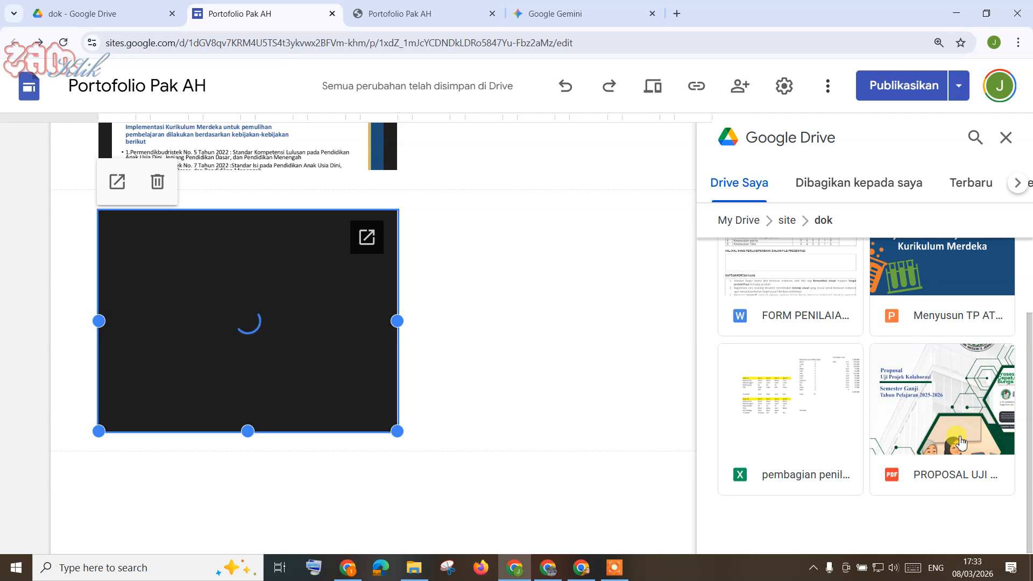
Step: Insert the PROPOSAL UJI pdf from the same Drive folder below the spreadsheet, and close the Drive file picker
double_click(926, 418)
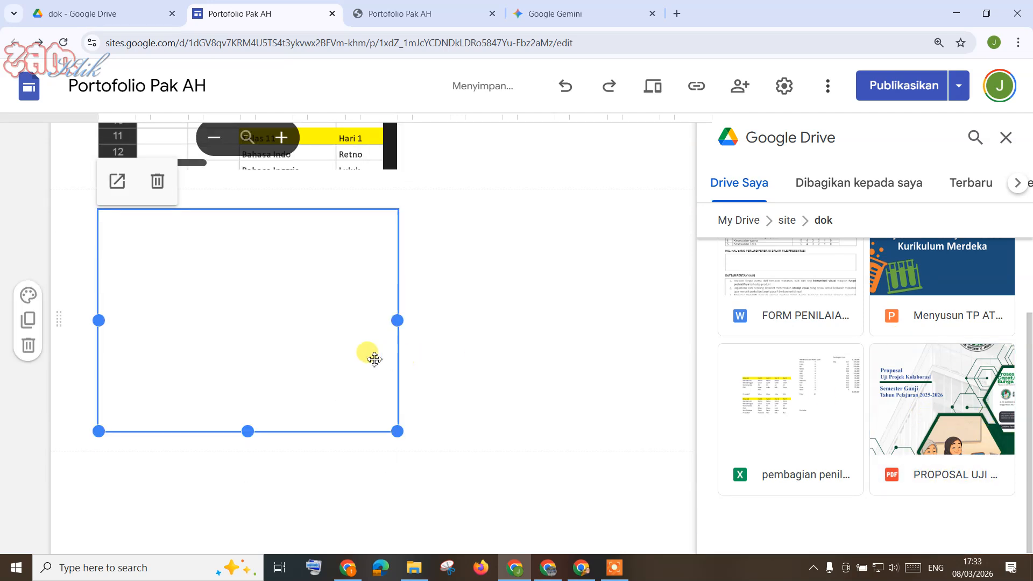
scroll(473, 326, up, 18)
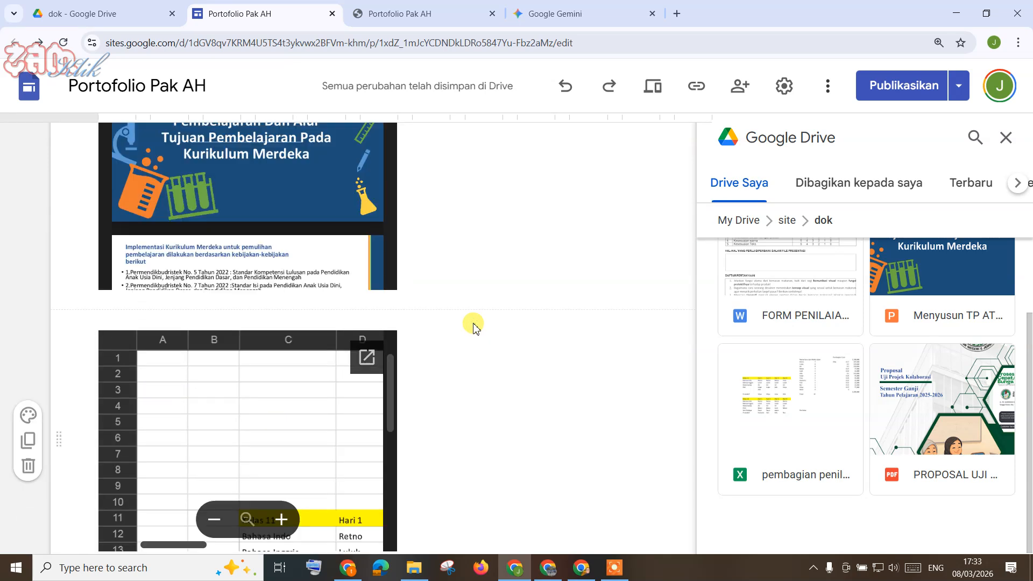
scroll(473, 326, down, 4)
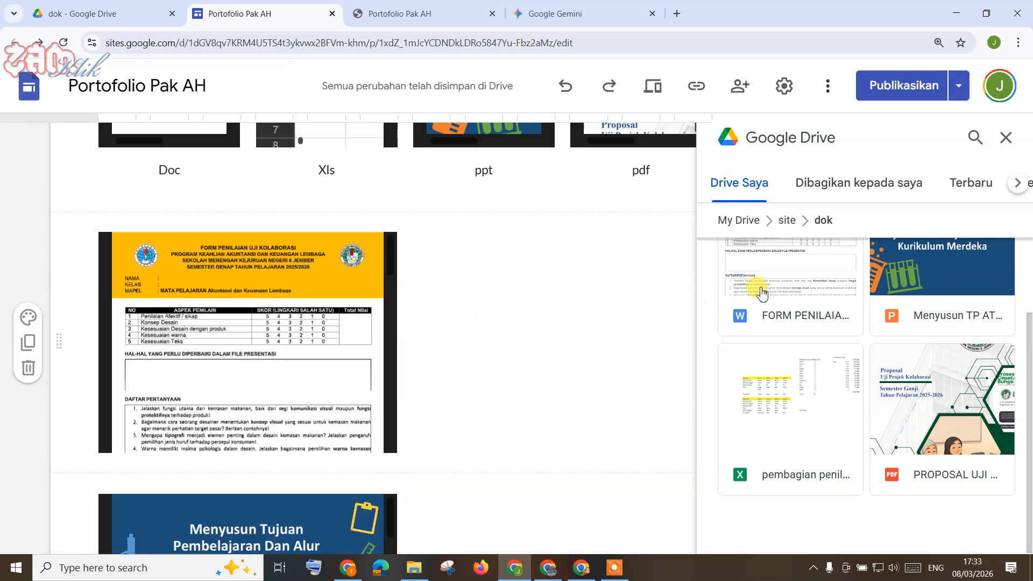
click(1004, 138)
Step: Add a content block with two image placeholders and captions, and move it between the Dokumen penting row and the form document
scroll(318, 246, up, 4)
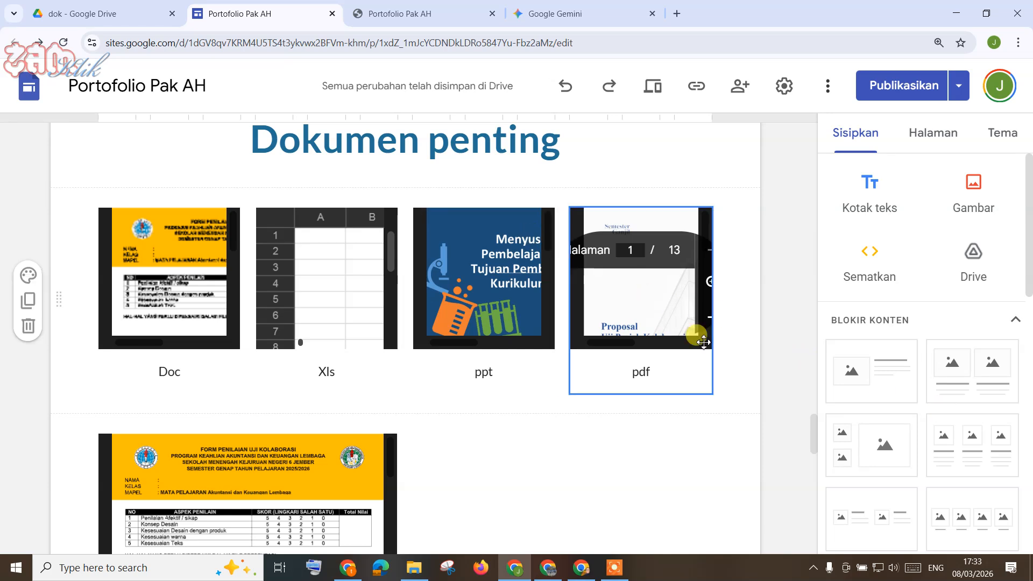
scroll(698, 338, down, 5)
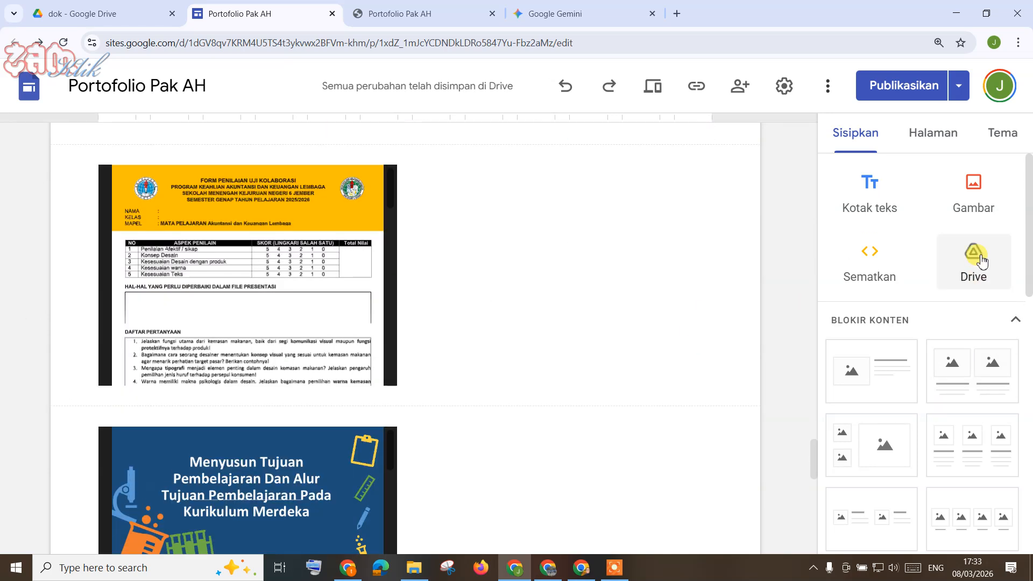
scroll(530, 330, down, 10)
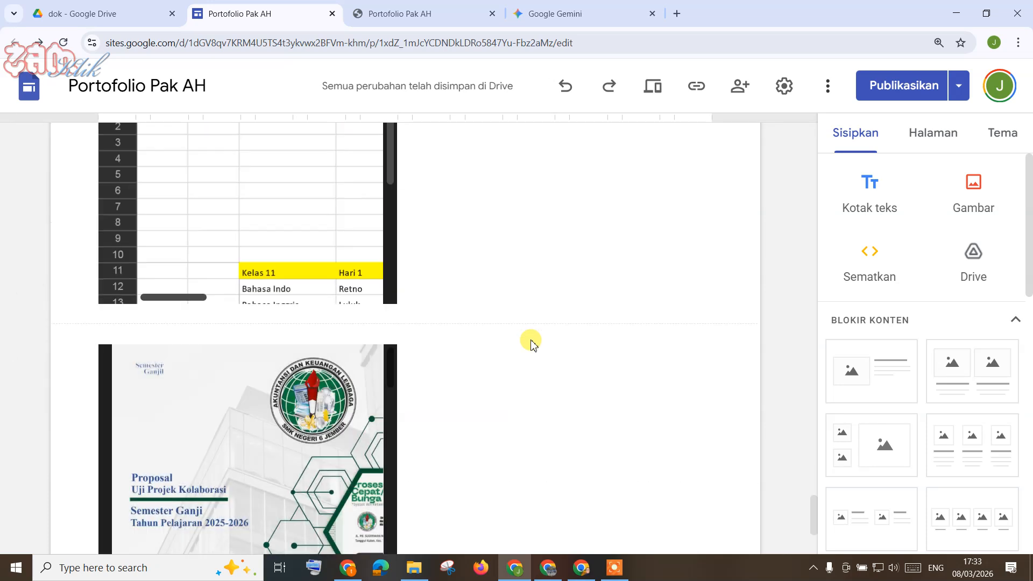
scroll(530, 343, up, 15)
scroll(489, 362, down, 7)
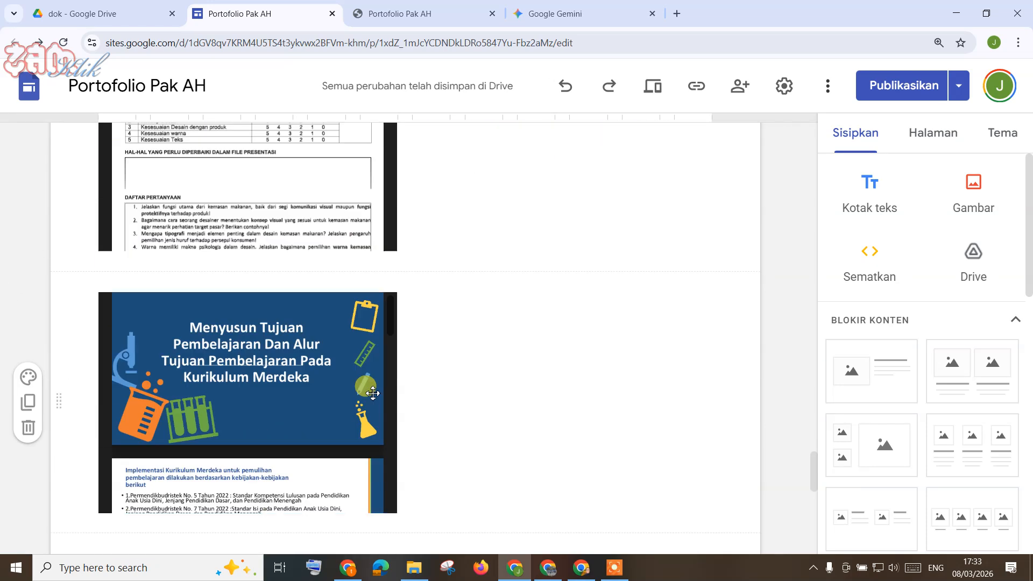
scroll(372, 393, up, 7)
scroll(293, 362, down, 2)
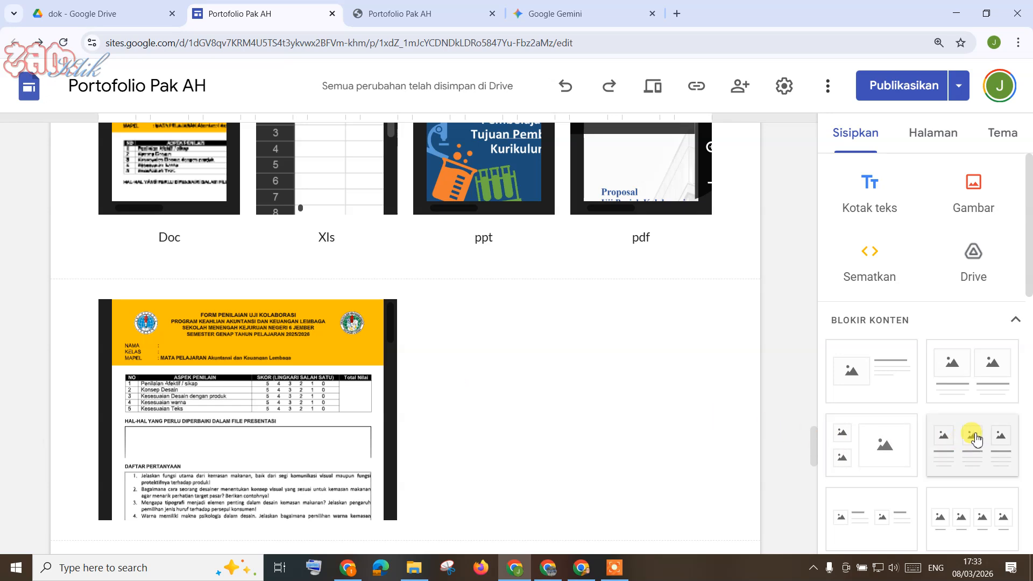
click(963, 383)
scroll(439, 380, up, 3)
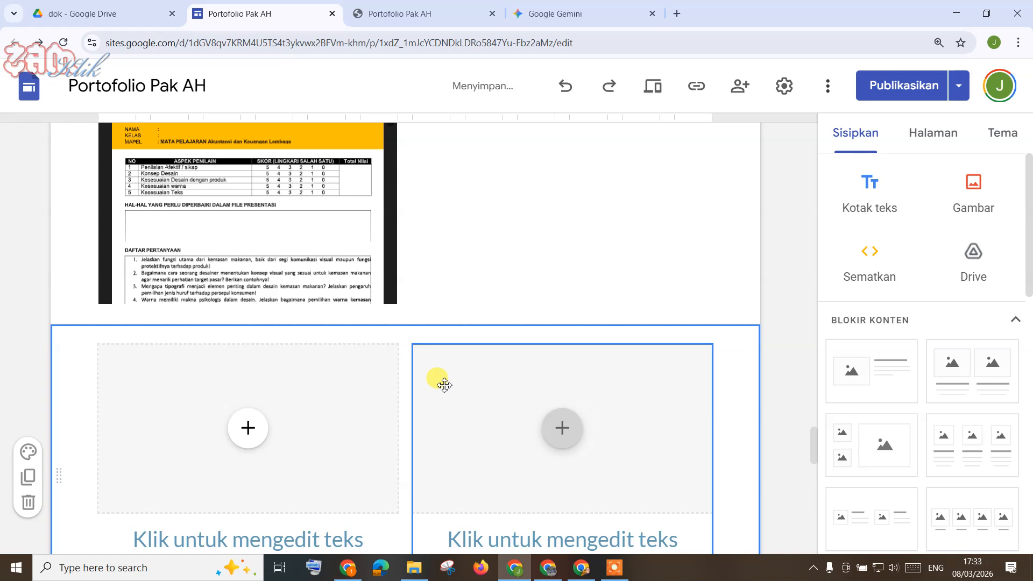
drag(58, 485, 74, 166)
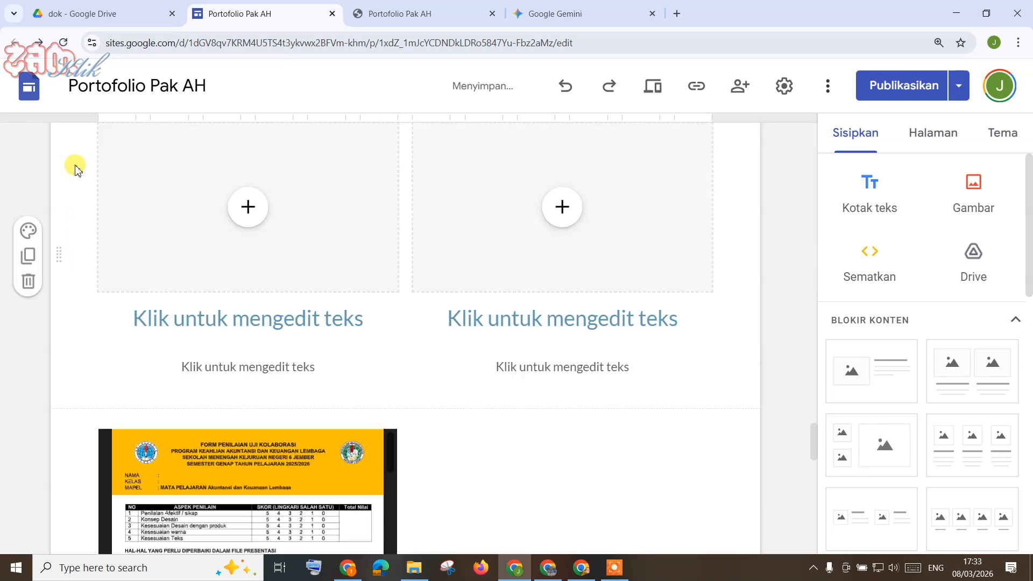
Step: Move the FORM PENILAIAN UJI KOLABORASI document into the first column of the two-column block, between its placeholder and heading
scroll(84, 353, down, 9)
scroll(85, 355, up, 10)
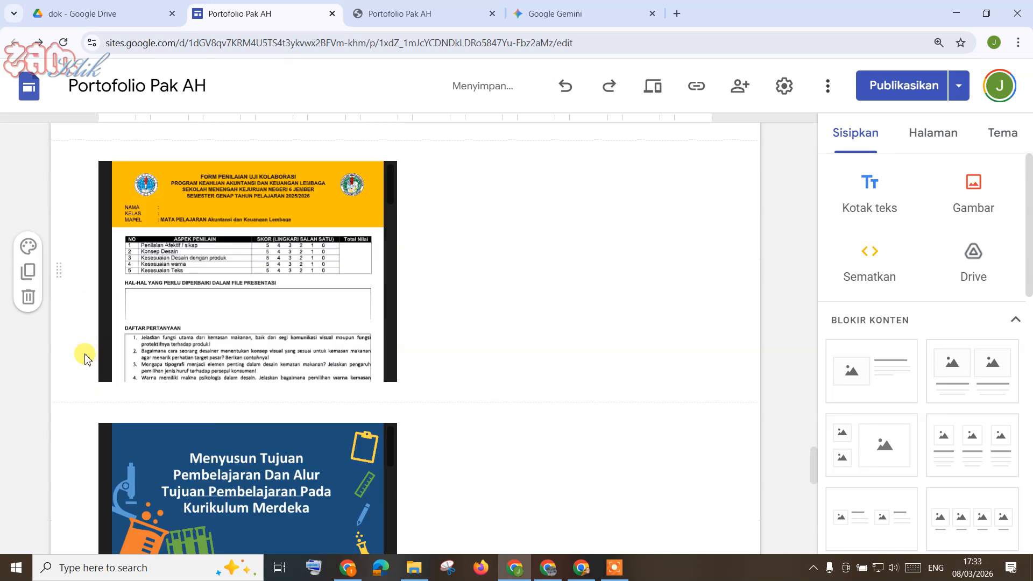
scroll(115, 351, up, 3)
scroll(386, 369, down, 7)
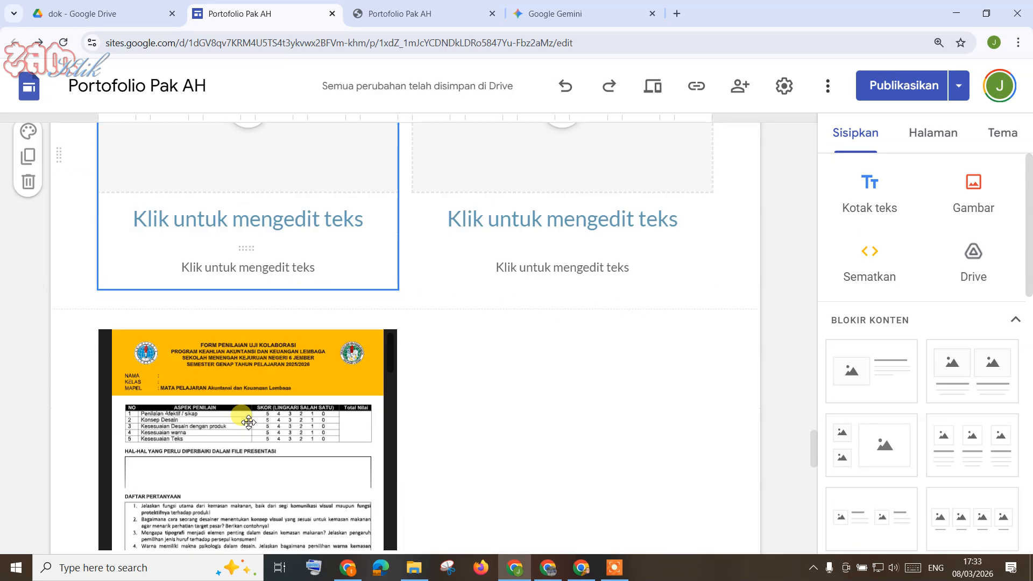
click(289, 337)
scroll(288, 338, up, 2)
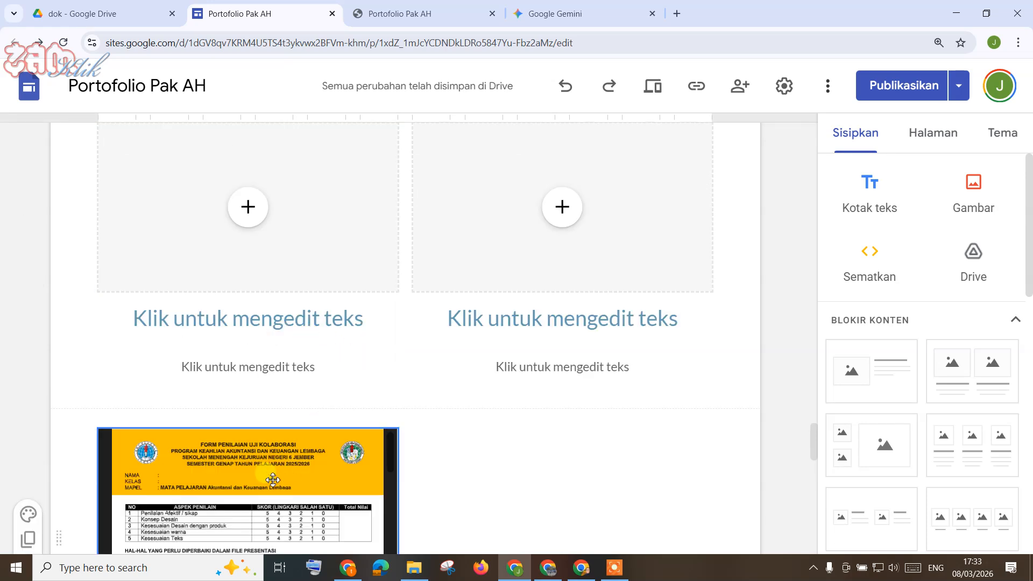
drag(274, 463, 262, 293)
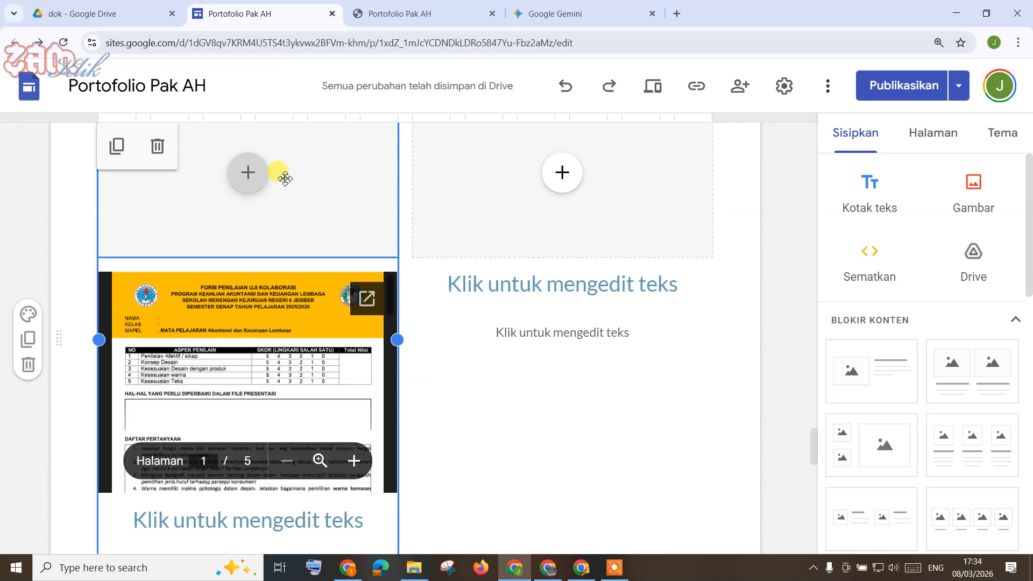
click(431, 330)
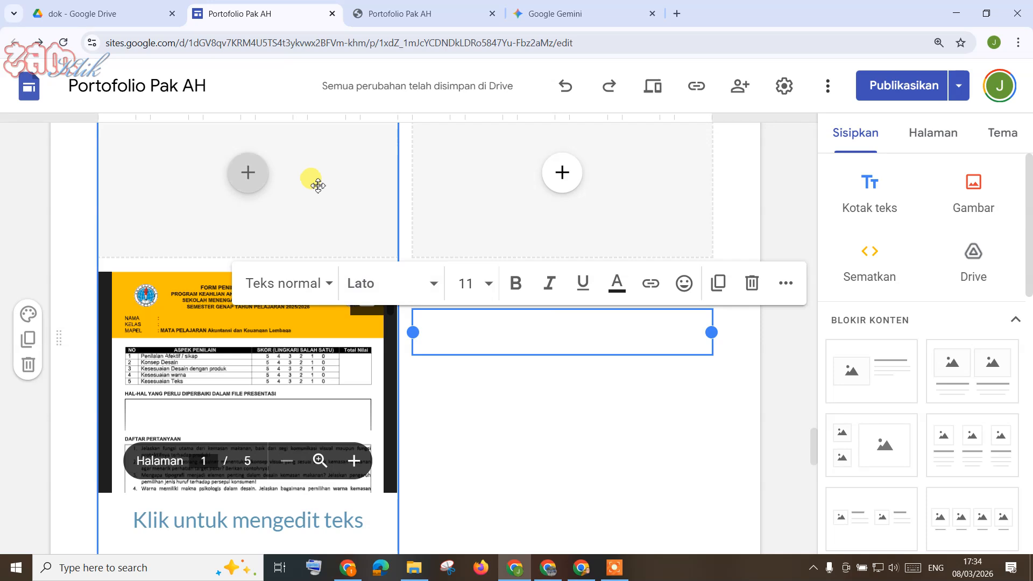
click(317, 185)
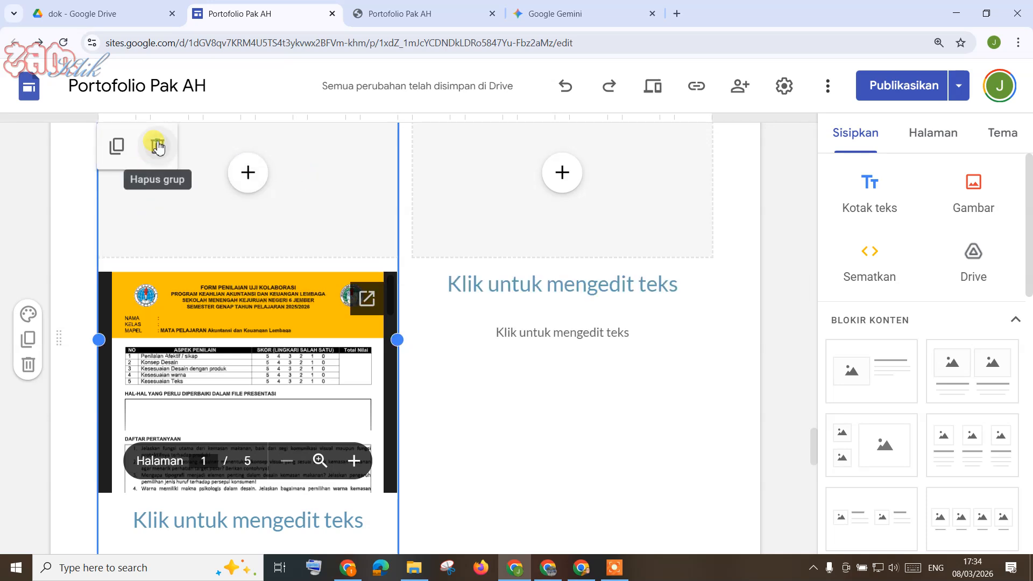
click(157, 146)
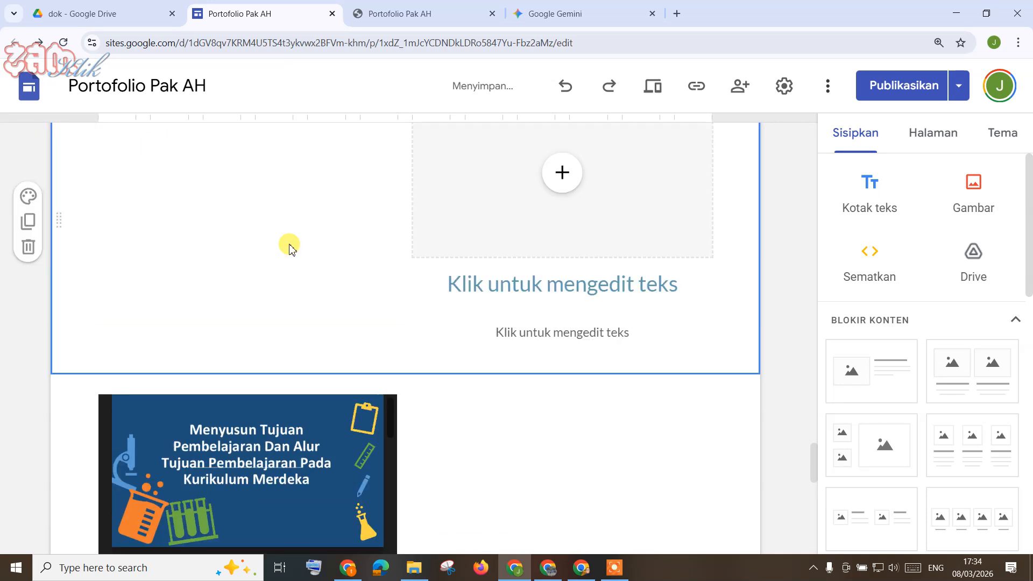
key(ctrl+z)
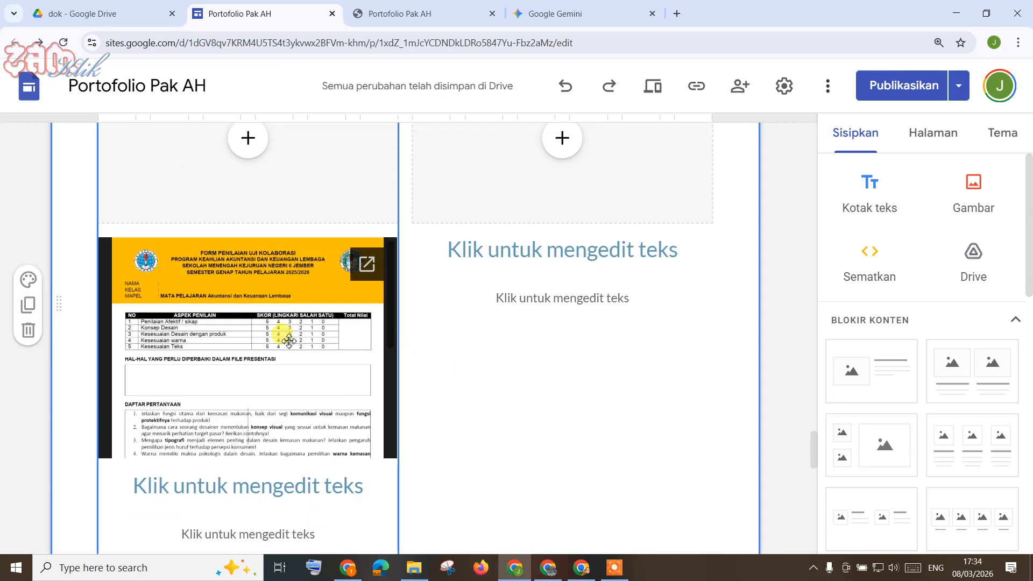
Step: Delete only the empty image placeholder above the form document in the first column
scroll(286, 336, up, 3)
click(283, 245)
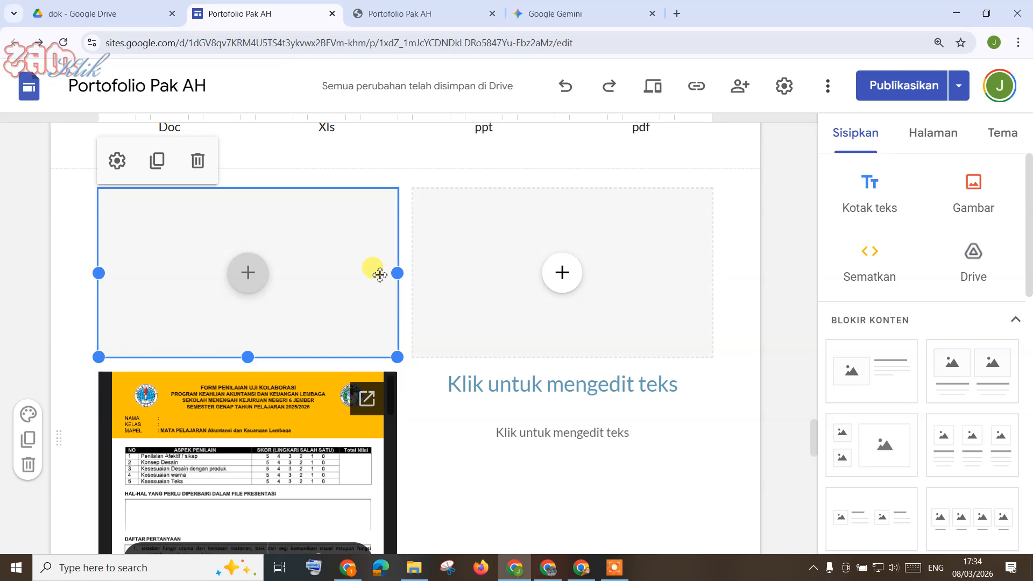
click(197, 161)
Step: Move the Menyusun Tujuan Pembelajaran presentation into the second column of the two-column block, between its placeholder and heading
scroll(437, 334, down, 7)
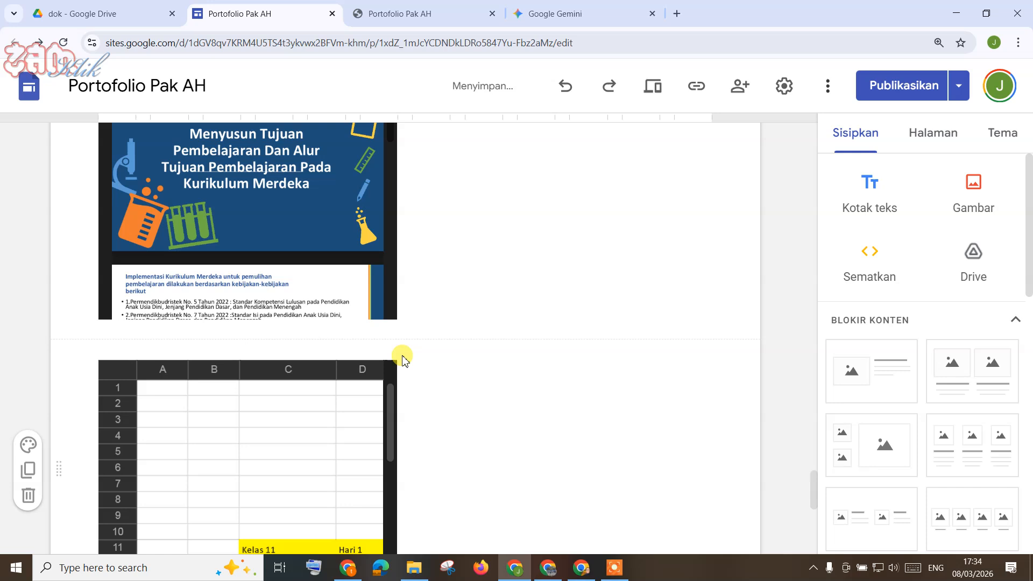
scroll(403, 360, up, 5)
drag(330, 396, 473, 175)
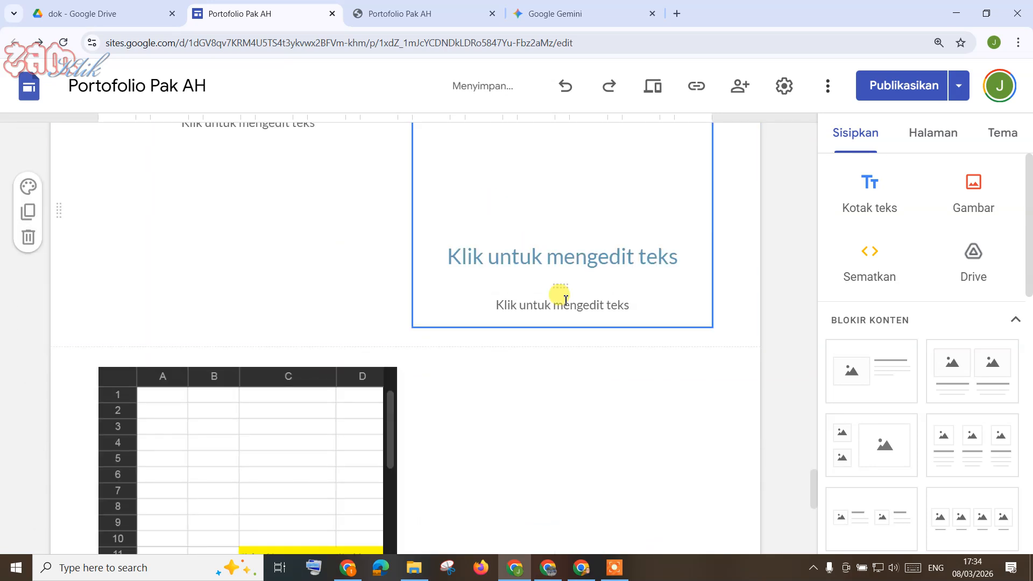
Step: Delete the empty image placeholder above the presentation in the second column
scroll(565, 300, up, 4)
scroll(565, 304, up, 3)
scroll(565, 304, up, 3)
scroll(565, 303, down, 2)
scroll(568, 307, up, 1)
click(590, 290)
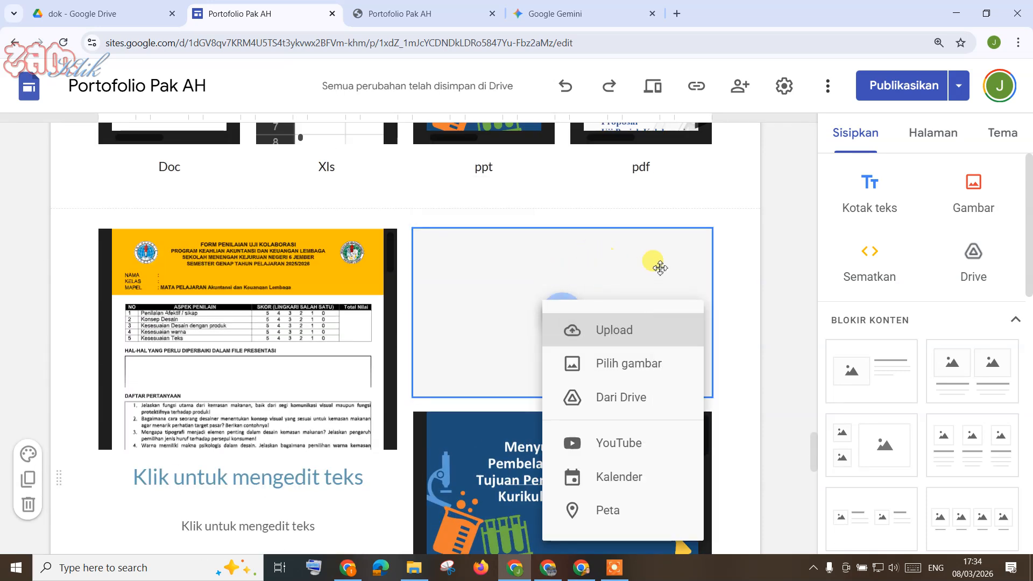
scroll(457, 280, down, 1)
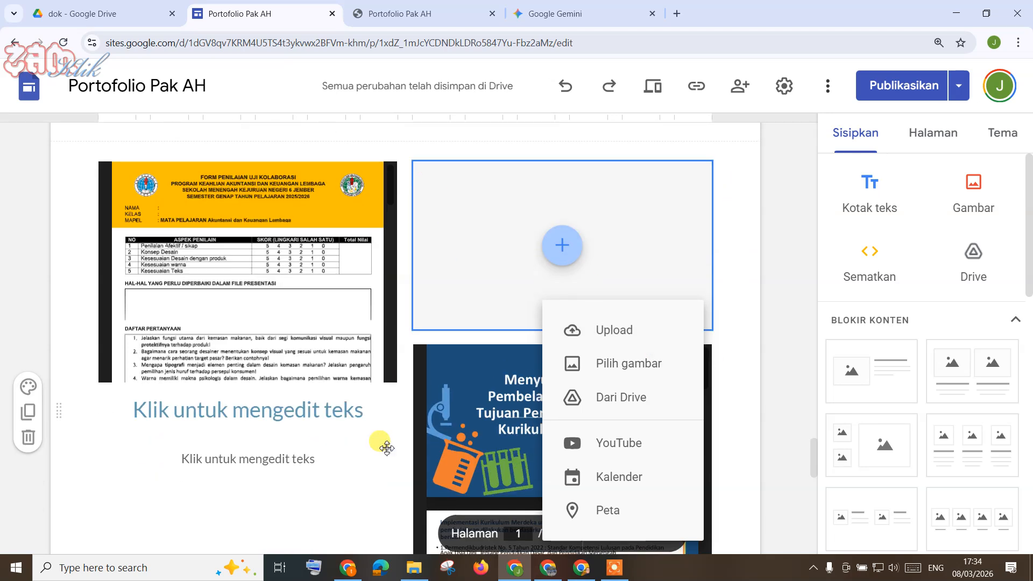
click(623, 248)
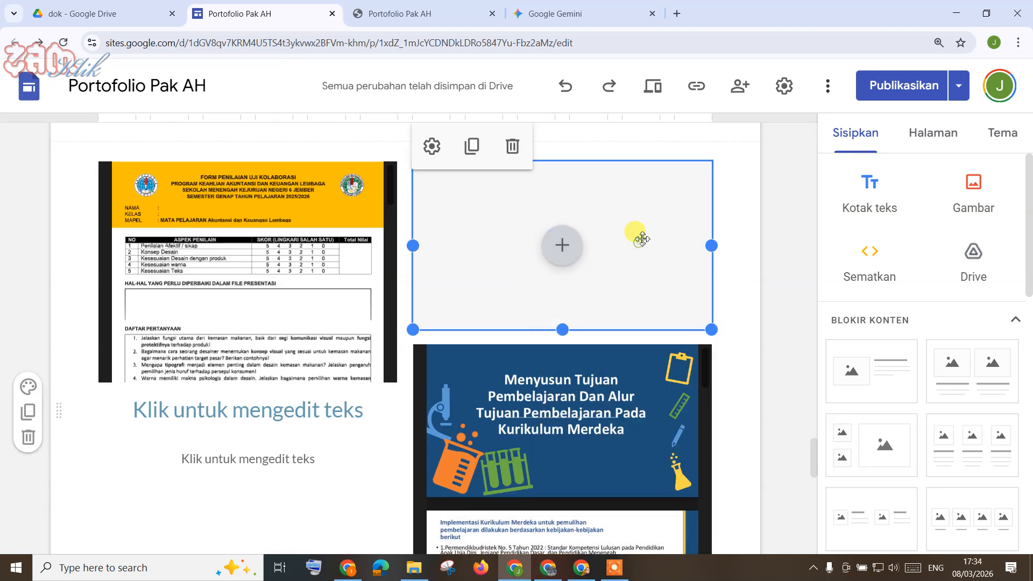
click(514, 146)
Step: Move the Proposal Uji Projek Kolaborasi pdf up beside the embedded spreadsheet so both share one row
scroll(589, 301, down, 4)
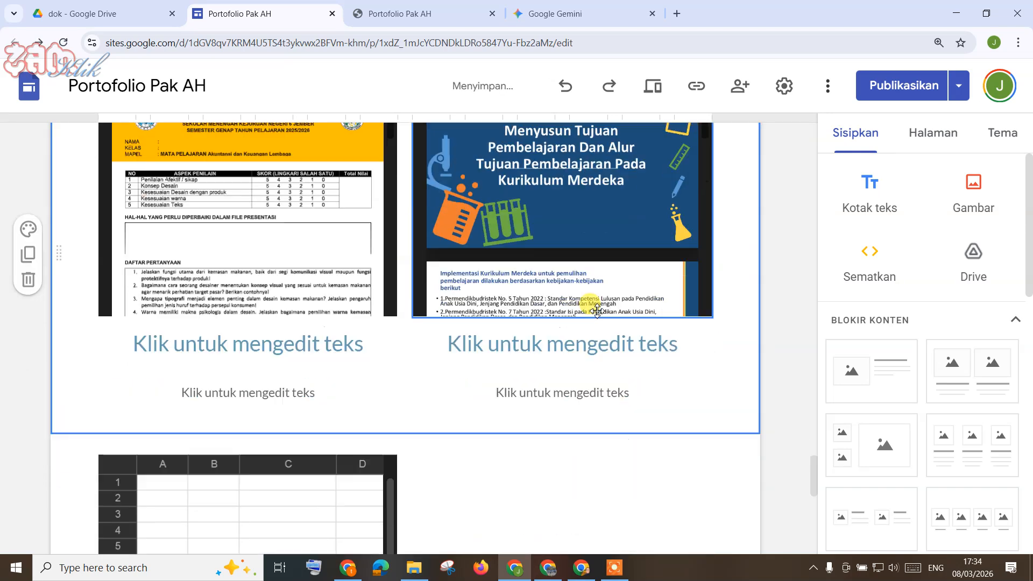
scroll(500, 346, down, 5)
scroll(501, 346, up, 5)
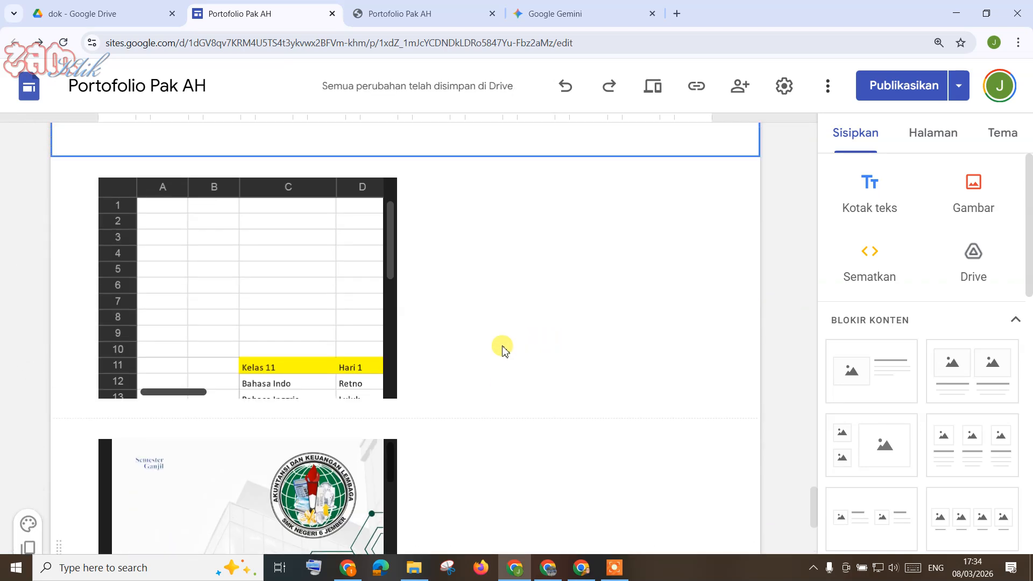
scroll(501, 346, down, 2)
scroll(296, 312, up, 3)
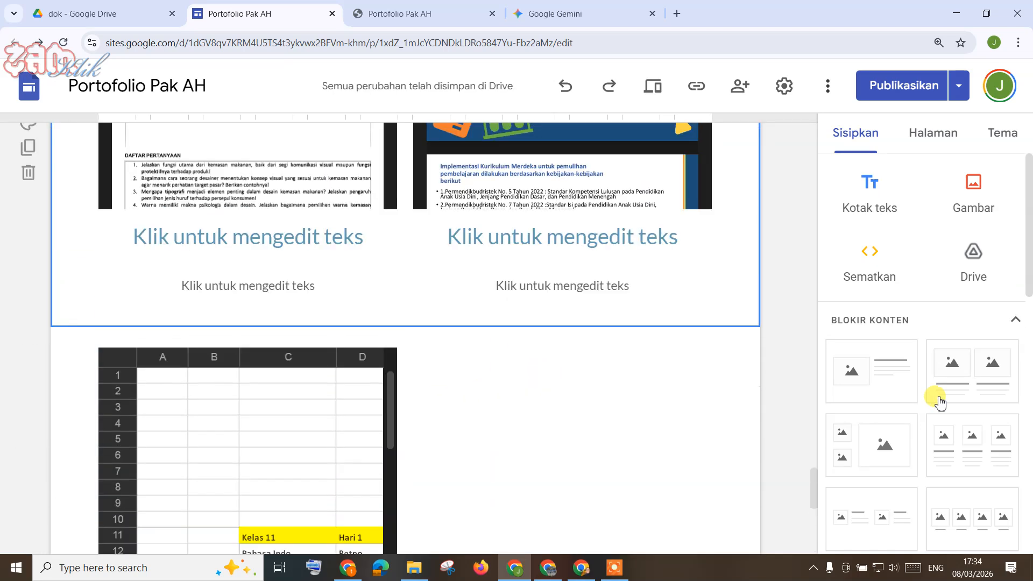
scroll(502, 369, down, 3)
click(300, 441)
drag(238, 456, 520, 293)
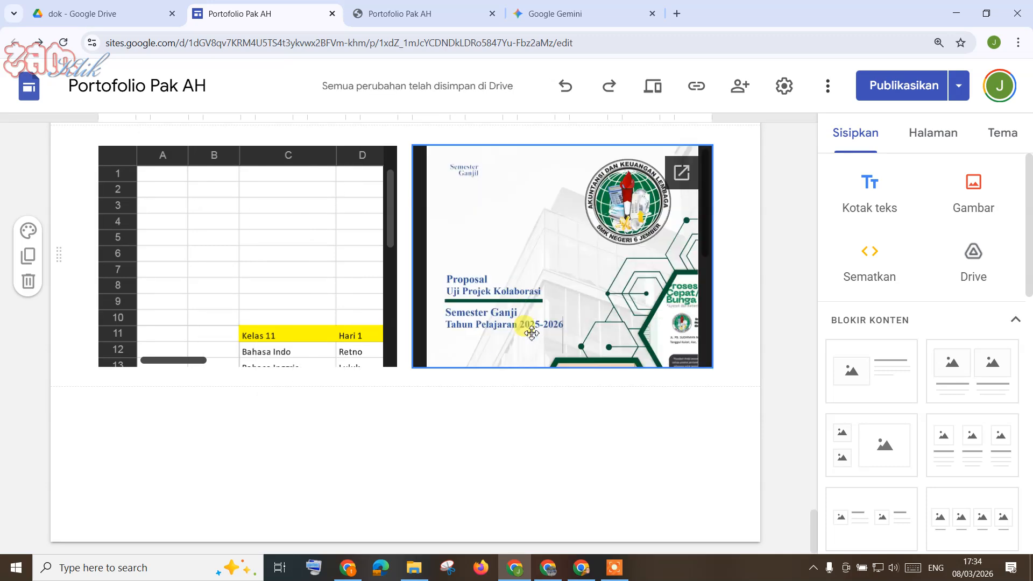
scroll(611, 424, up, 4)
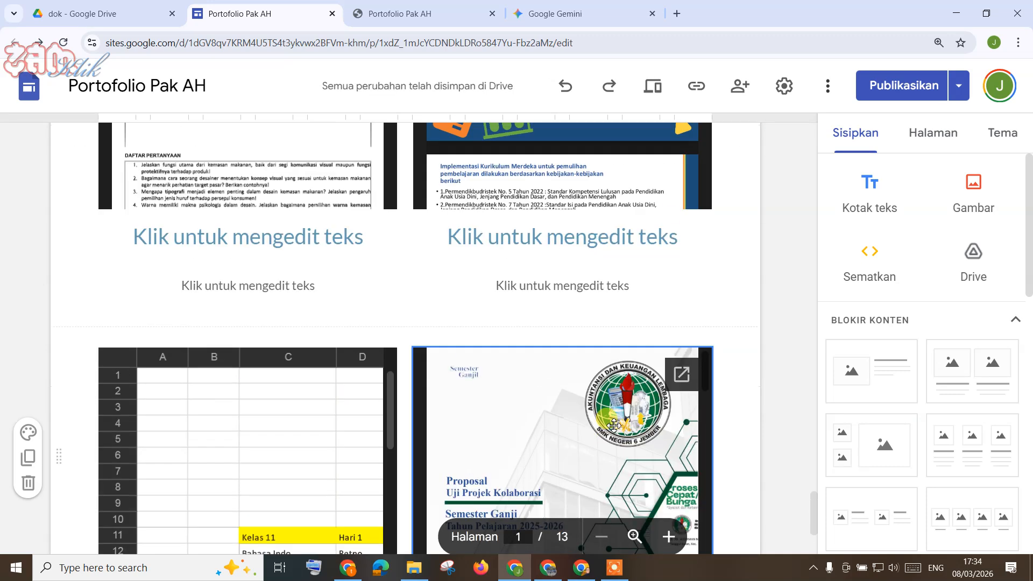
scroll(599, 409, up, 6)
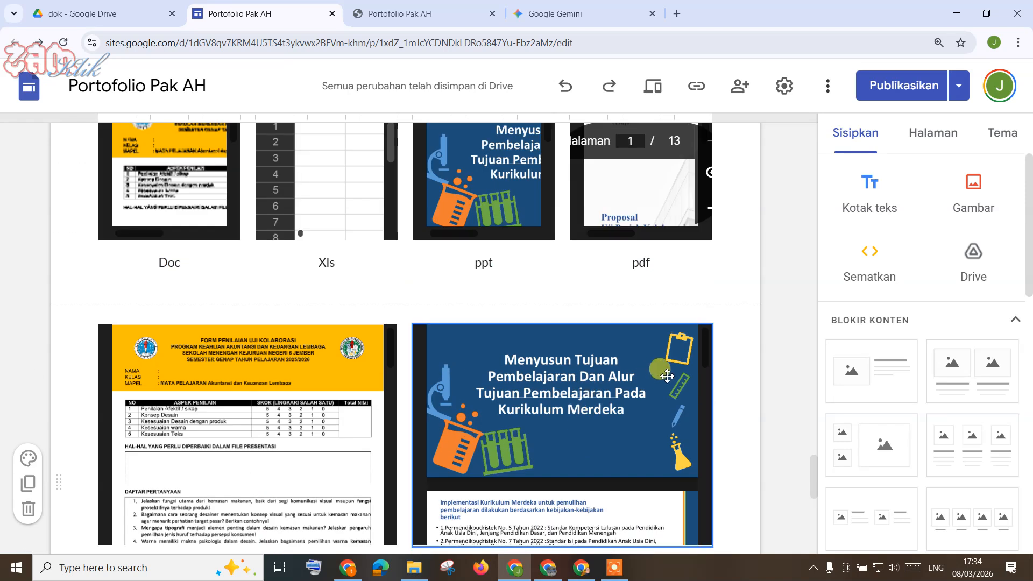
Step: Resize the embedded spreadsheet beside the Proposal pdf, trying about three quarters of the row's width before narrowing it to about two fifths
click(726, 318)
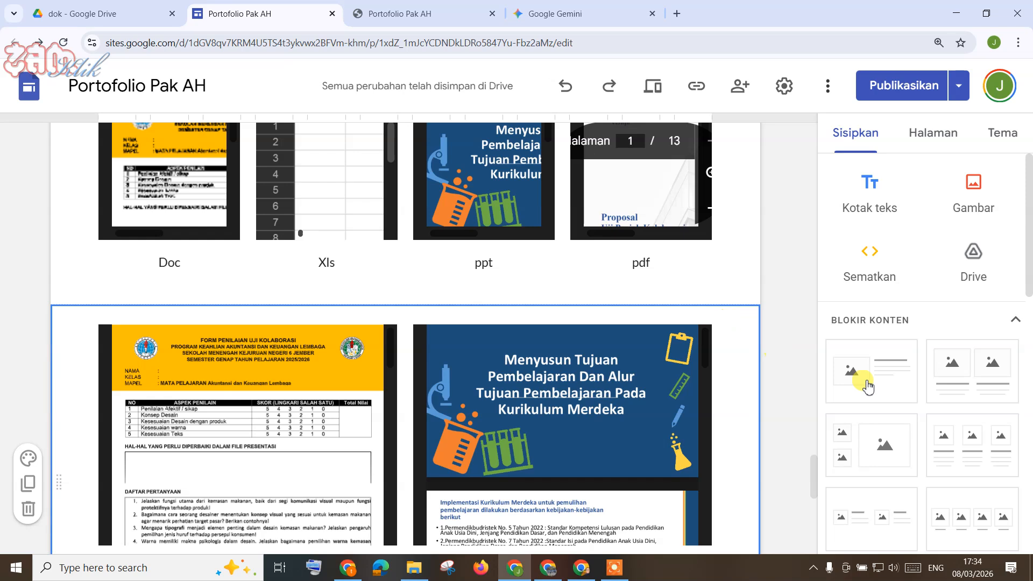
scroll(969, 369, down, 3)
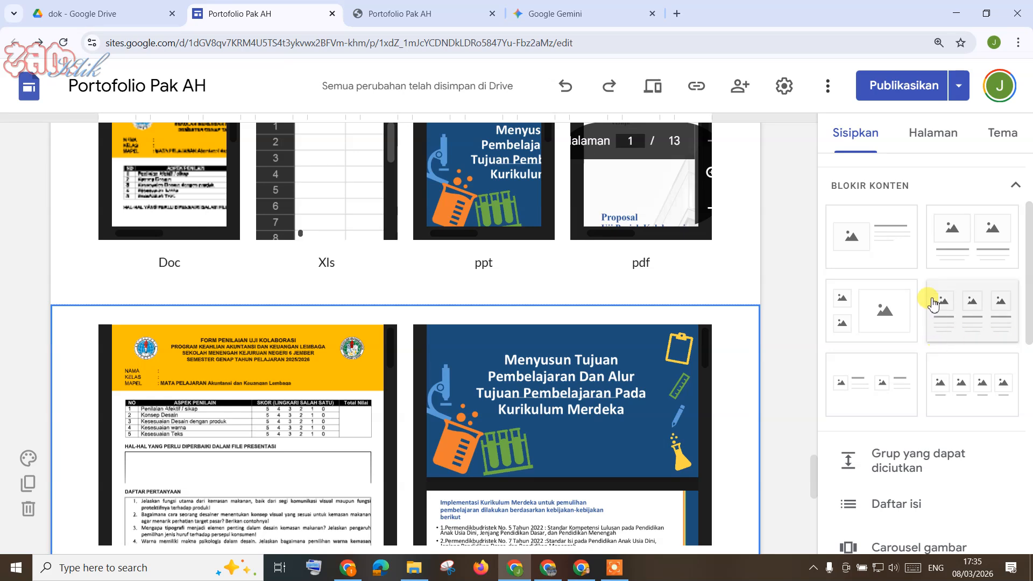
scroll(565, 362, down, 8)
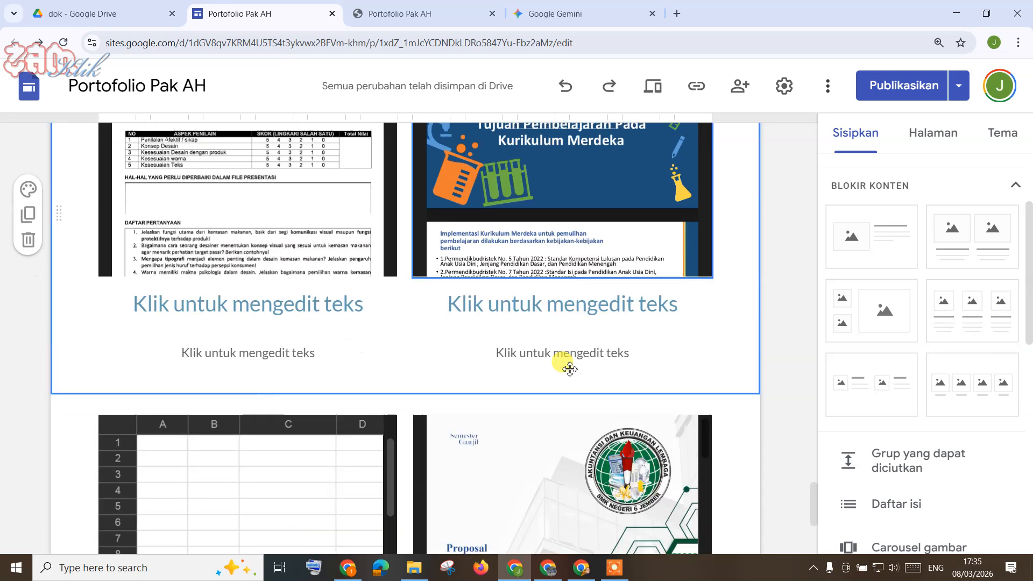
click(306, 277)
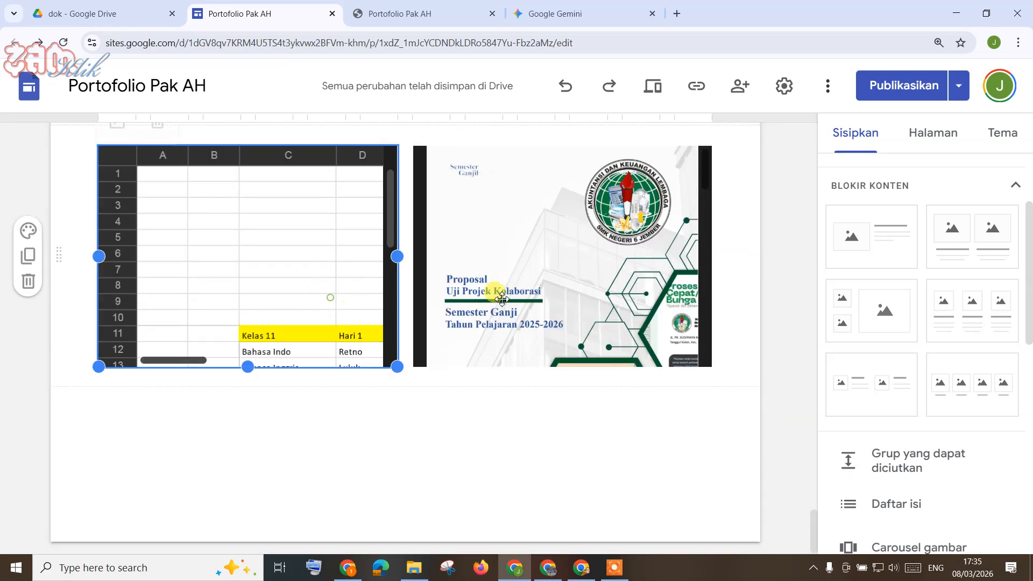
click(402, 368)
click(381, 287)
drag(398, 255, 555, 256)
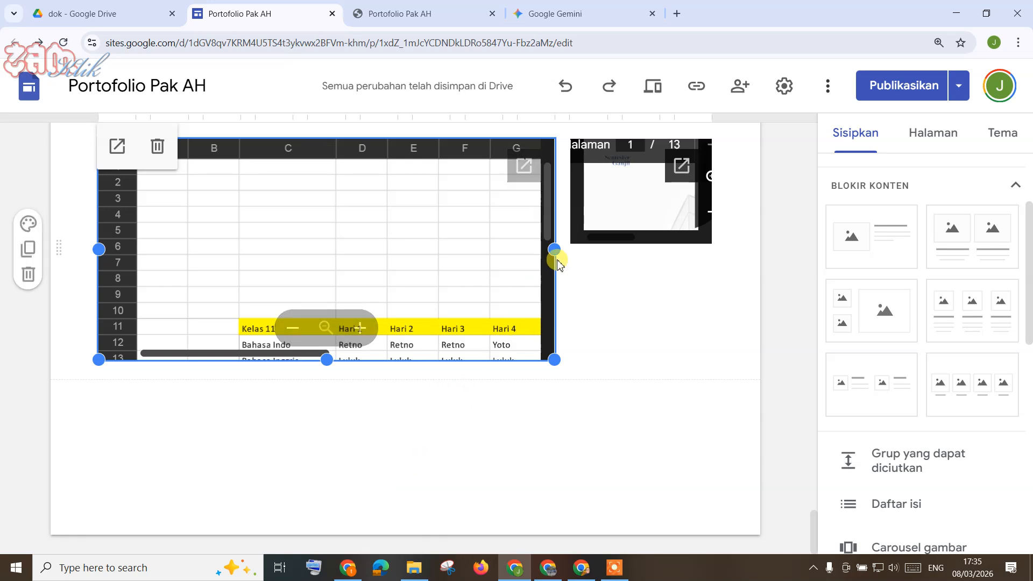
drag(554, 252, 349, 269)
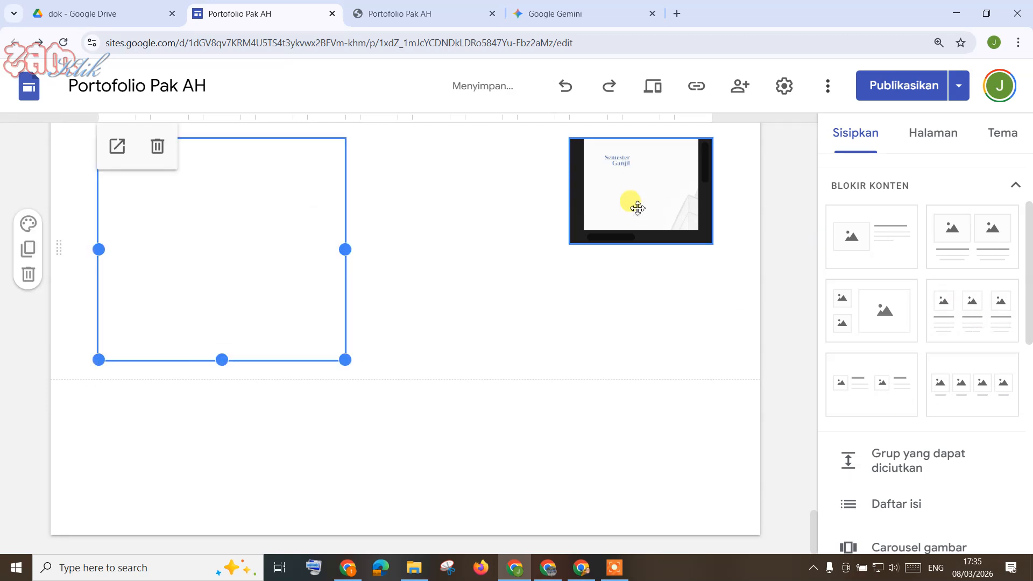
Step: Widen and heighten the embedded Proposal pdf to fill the row's remaining space beside the spreadsheet, matching its height
click(614, 206)
drag(574, 244, 330, 277)
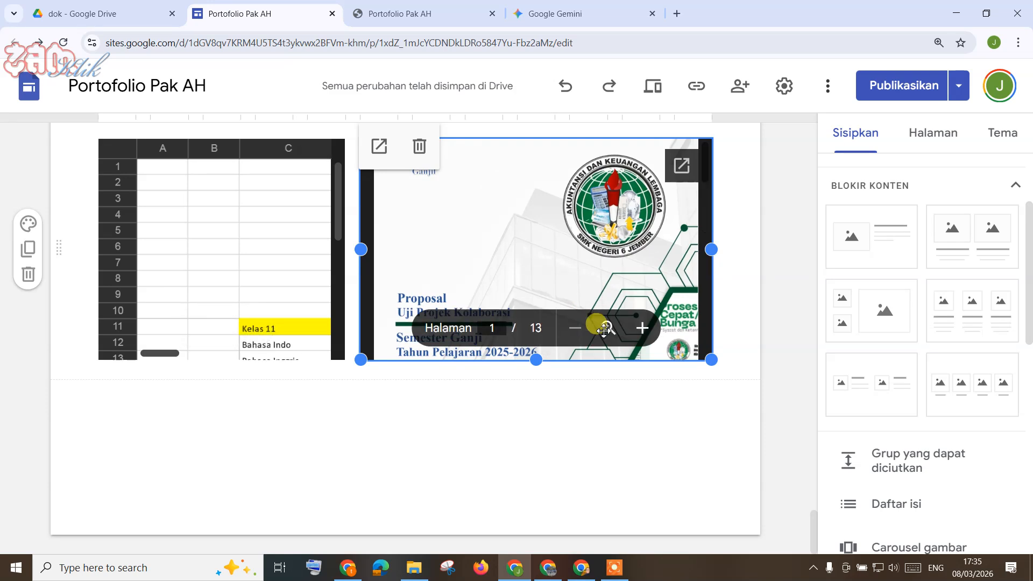
scroll(603, 329, up, 8)
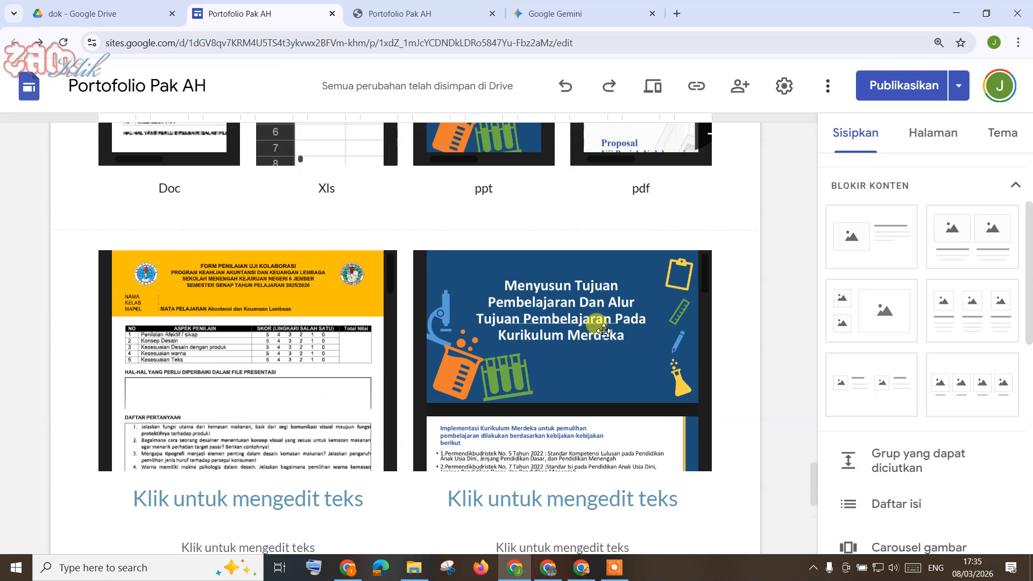
scroll(604, 329, down, 3)
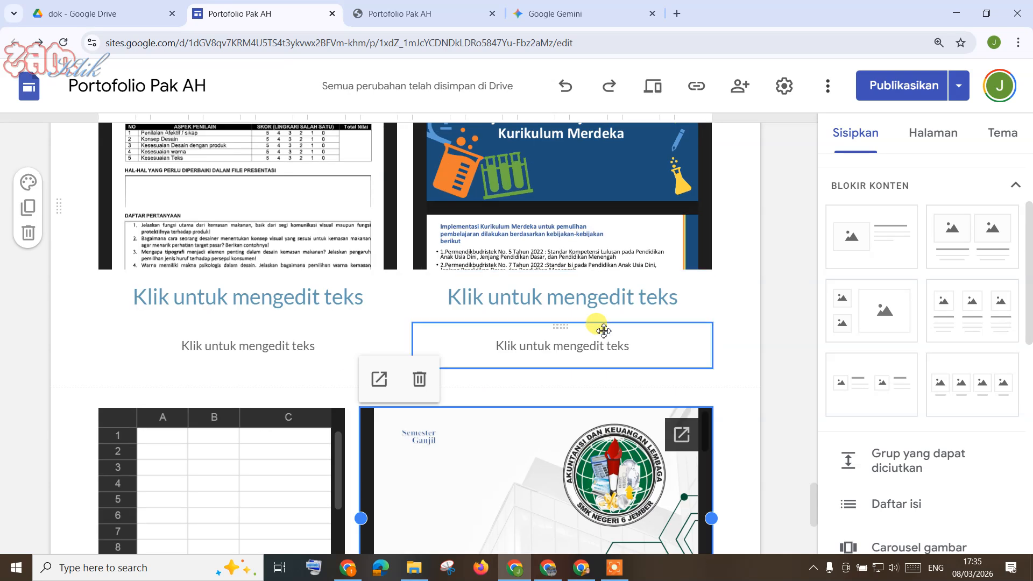